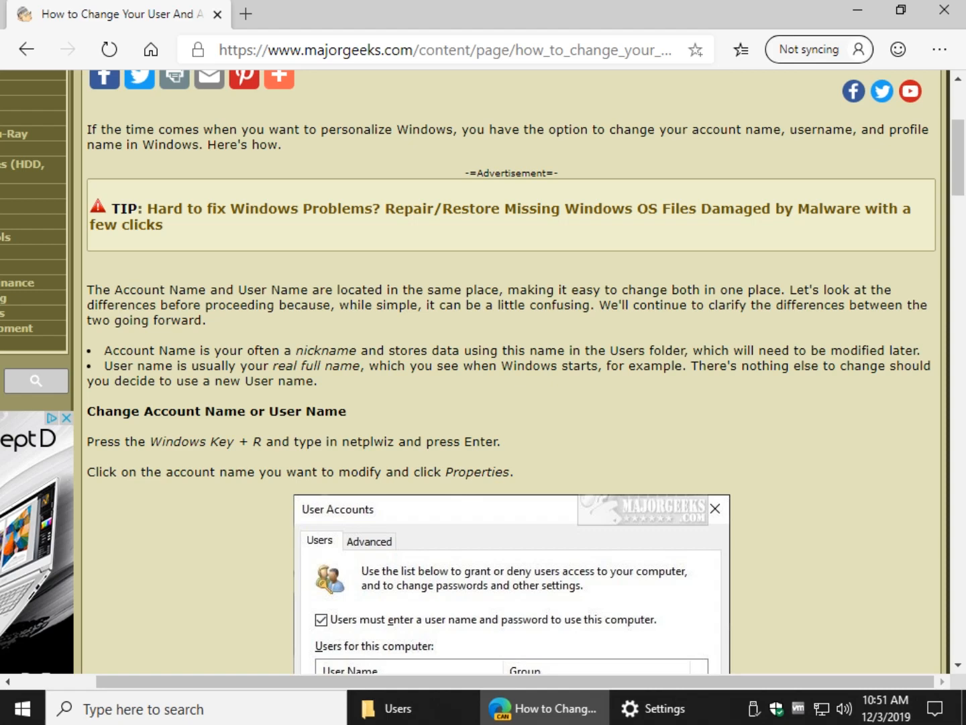
Step: In File Explorer, open the user's profile folder under Users and enable showing hidden files, folders, and drives
{"action": "left_click", "coordinate": [395, 708]}
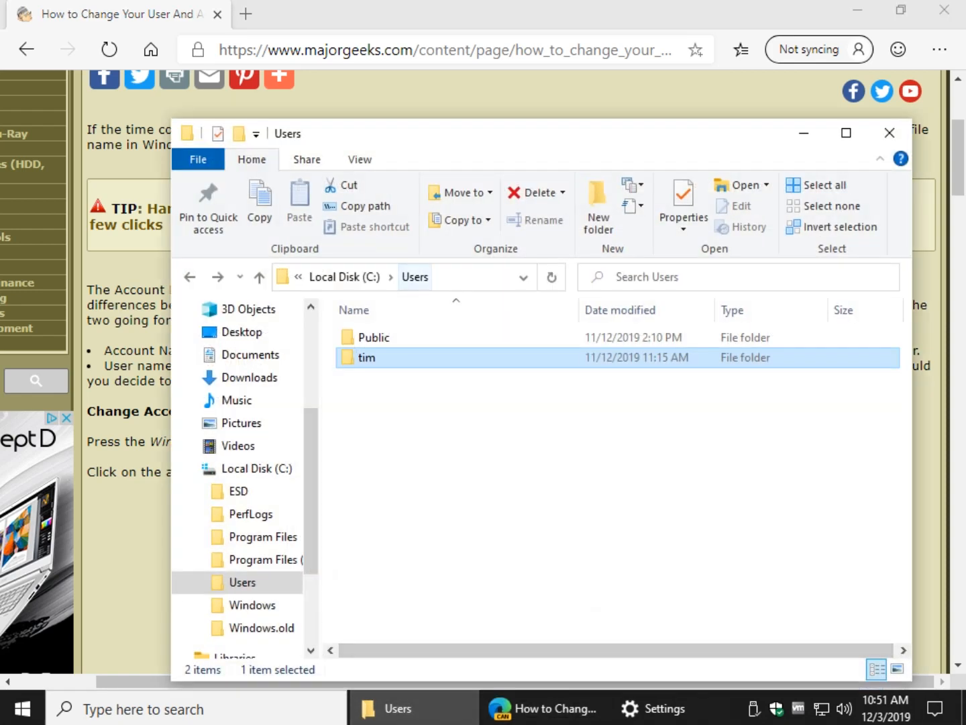
{"action": "key", "text": "Return"}
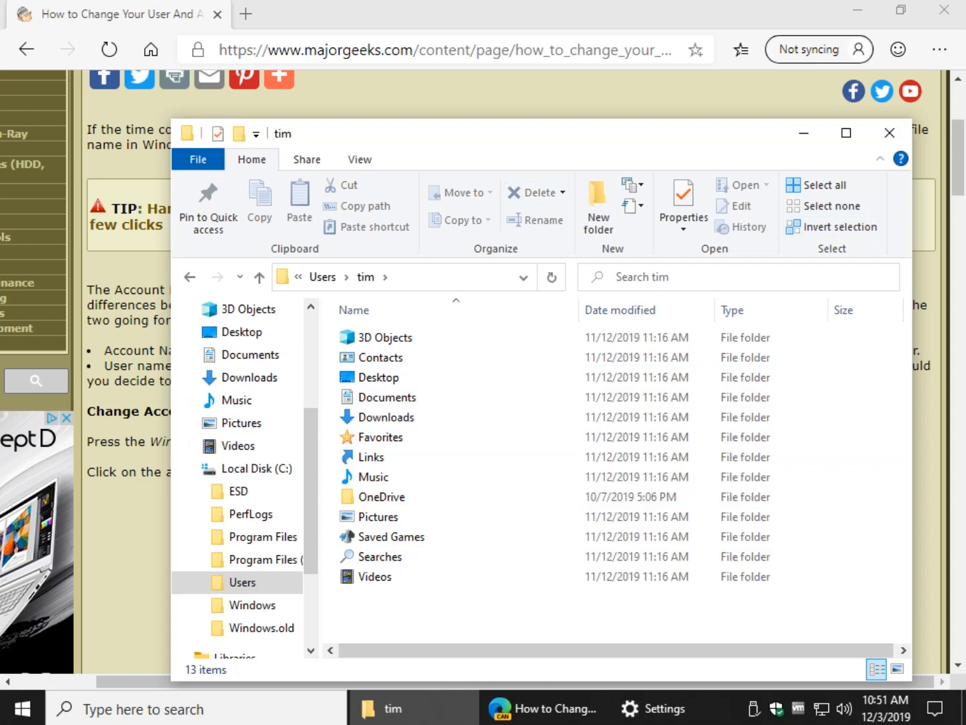
{"action": "left_click", "coordinate": [360, 159]}
{"action": "left_click", "coordinate": [879, 204]}
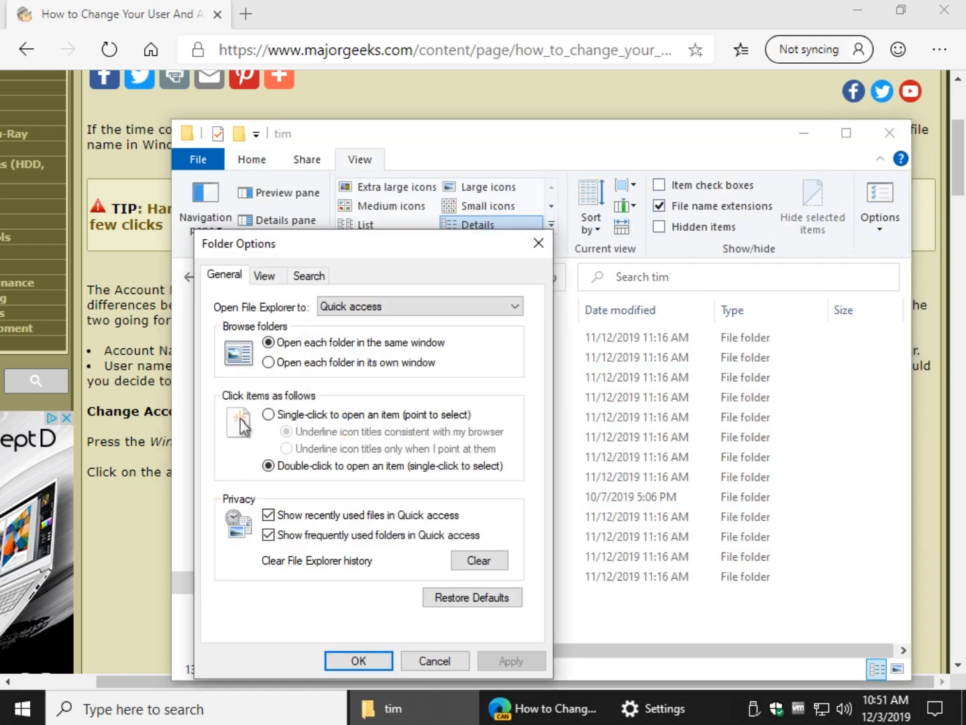
{"action": "left_click", "coordinate": [265, 275]}
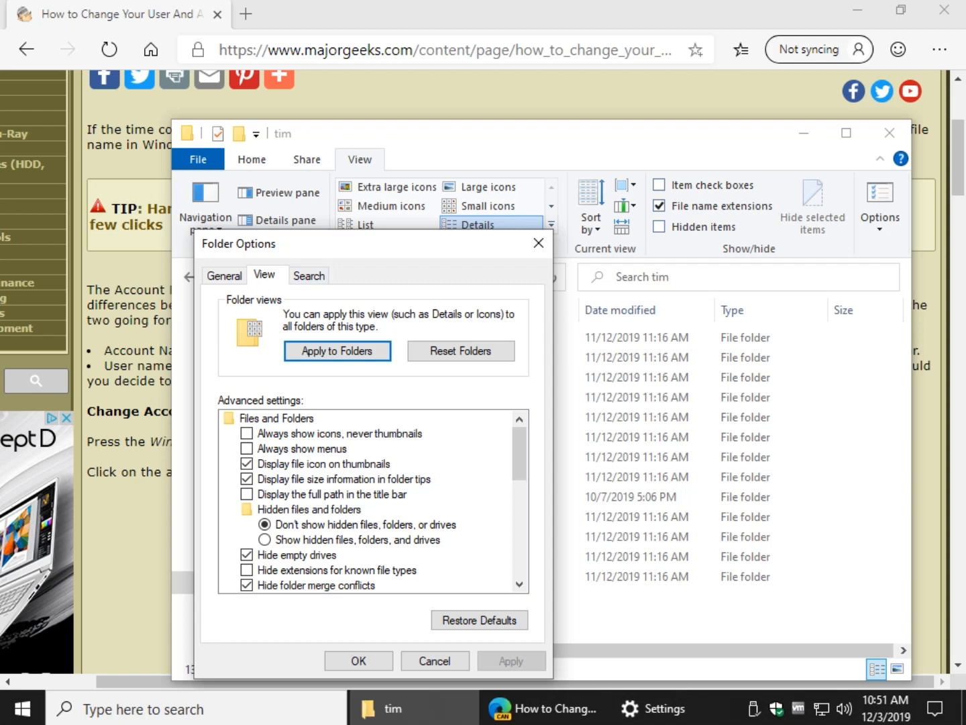
{"action": "left_click", "coordinate": [265, 539]}
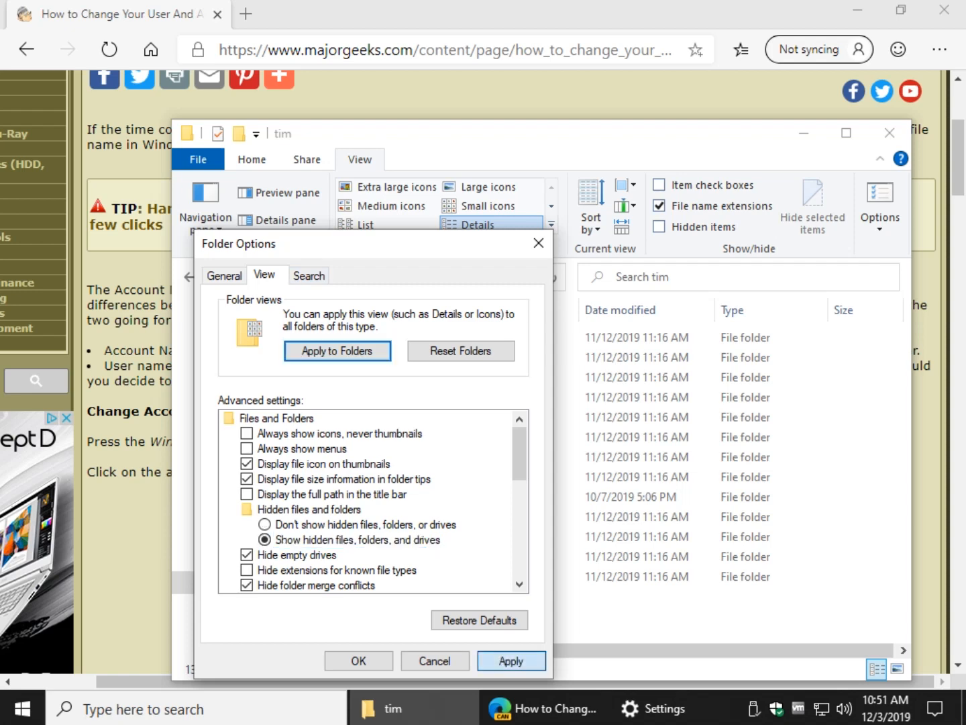
{"action": "left_click", "coordinate": [511, 661]}
{"action": "left_click", "coordinate": [359, 662]}
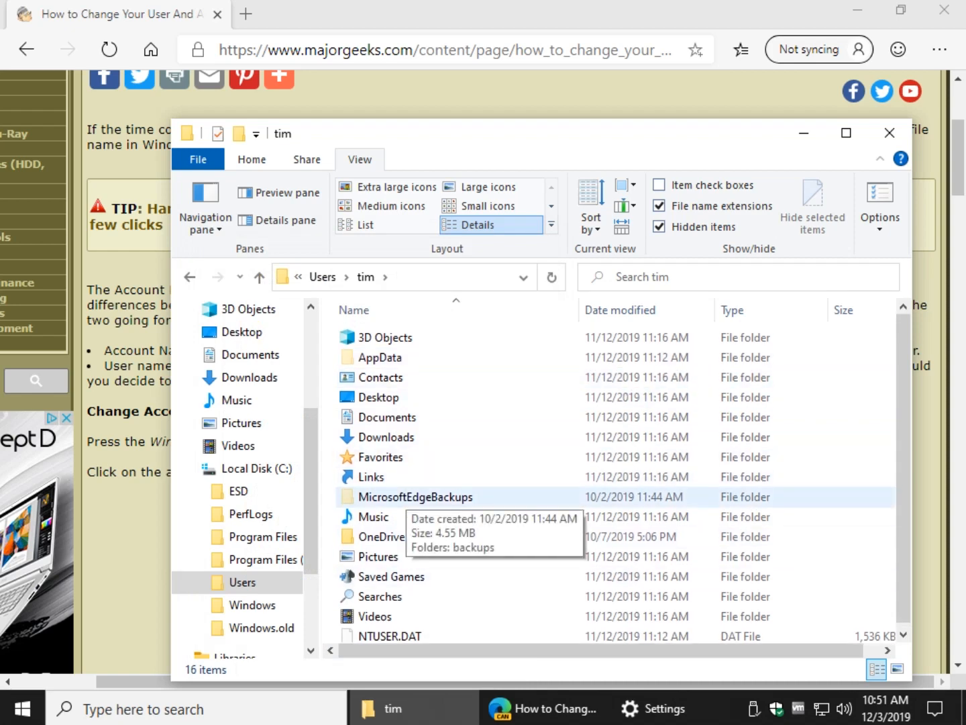
Step: Look inside the profile's AppData folder and its LocalLow subfolder, and close the File Explorer window
{"action": "double_click", "coordinate": [379, 358]}
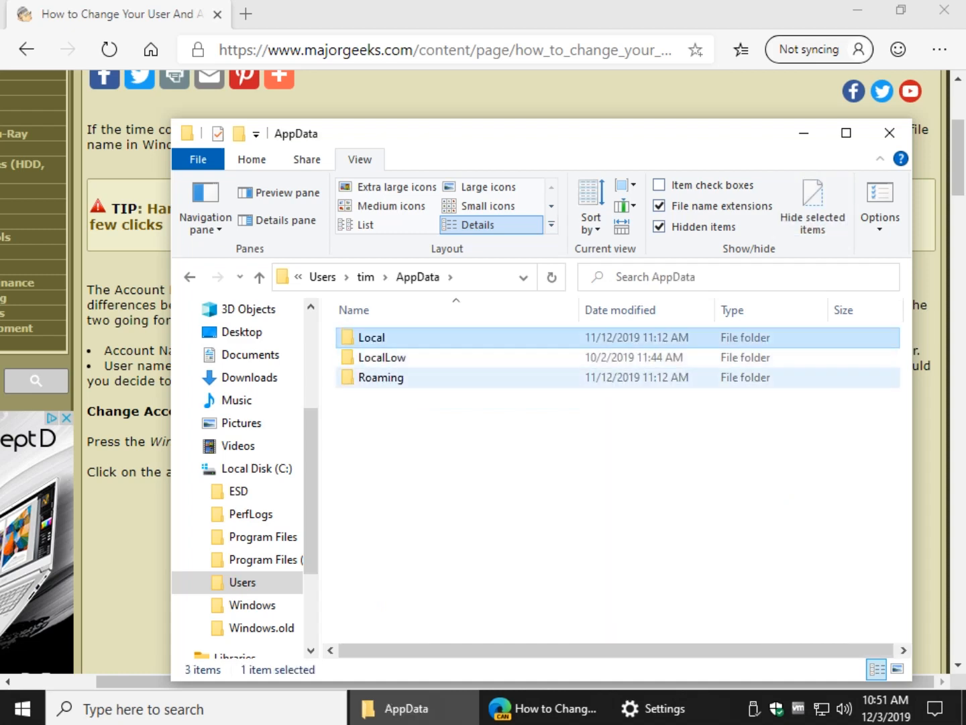
{"action": "double_click", "coordinate": [383, 357]}
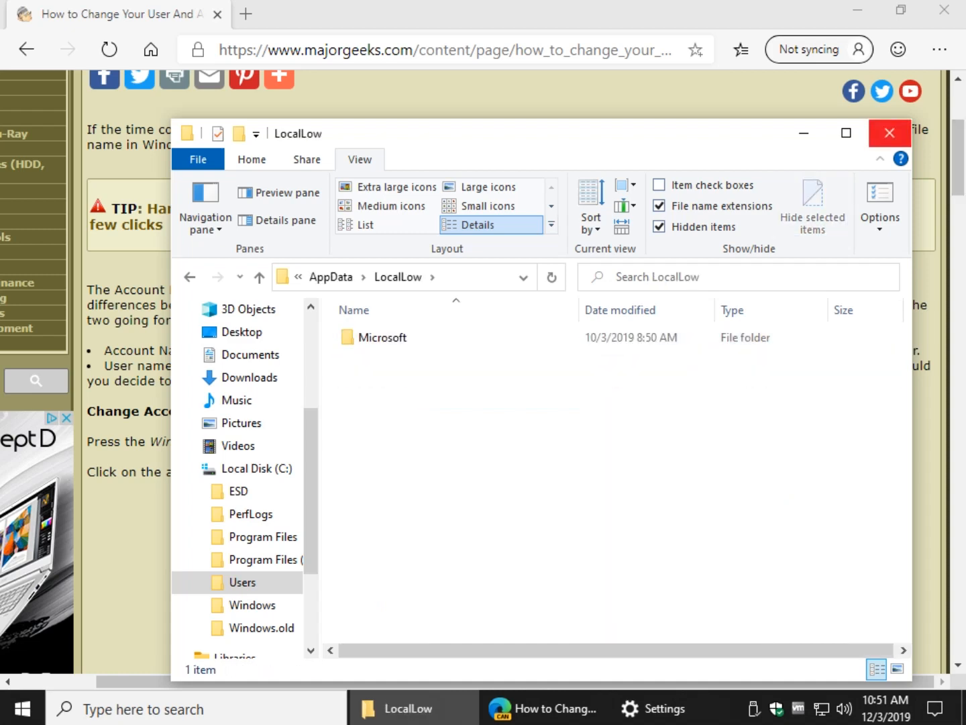
{"action": "left_click", "coordinate": [891, 132]}
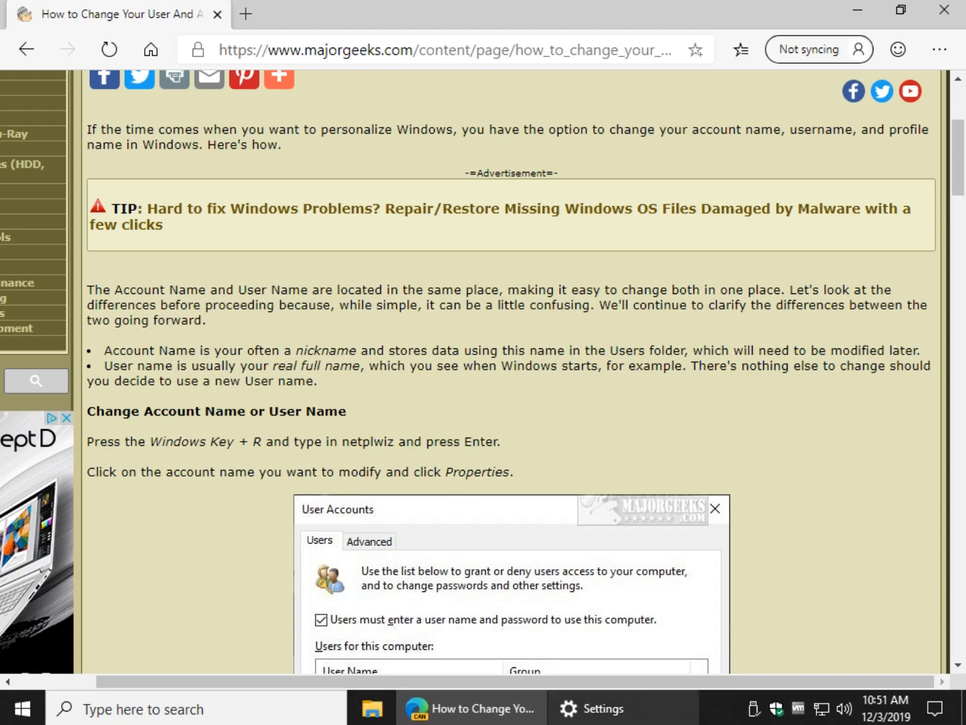
Step: Check the account name shown on the Settings home page and close Settings
{"action": "left_click", "coordinate": [583, 709]}
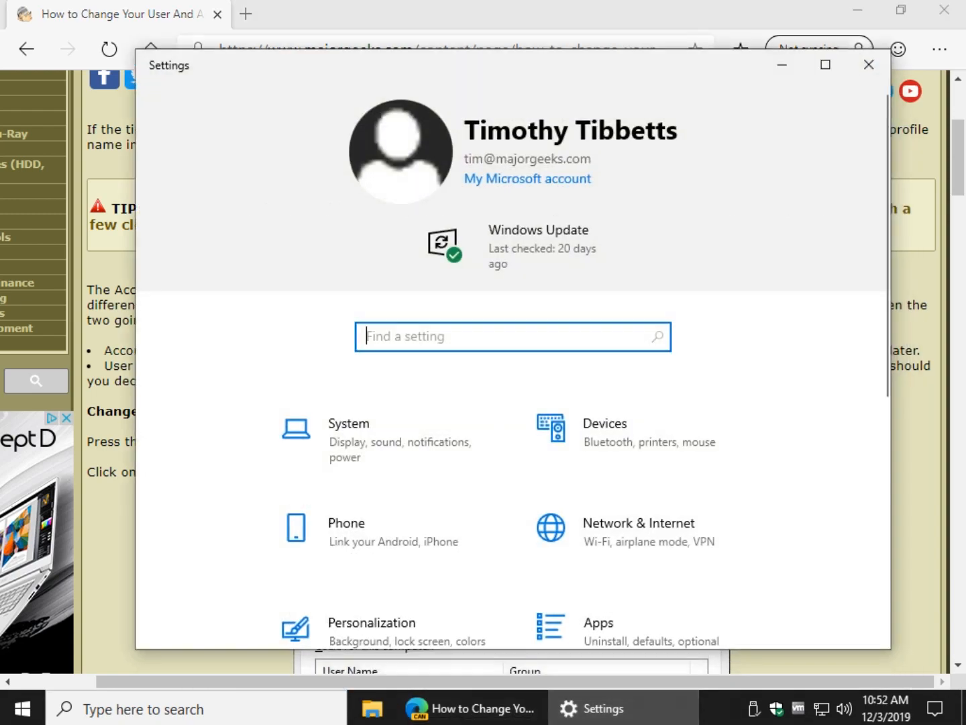
{"action": "left_click", "coordinate": [869, 64]}
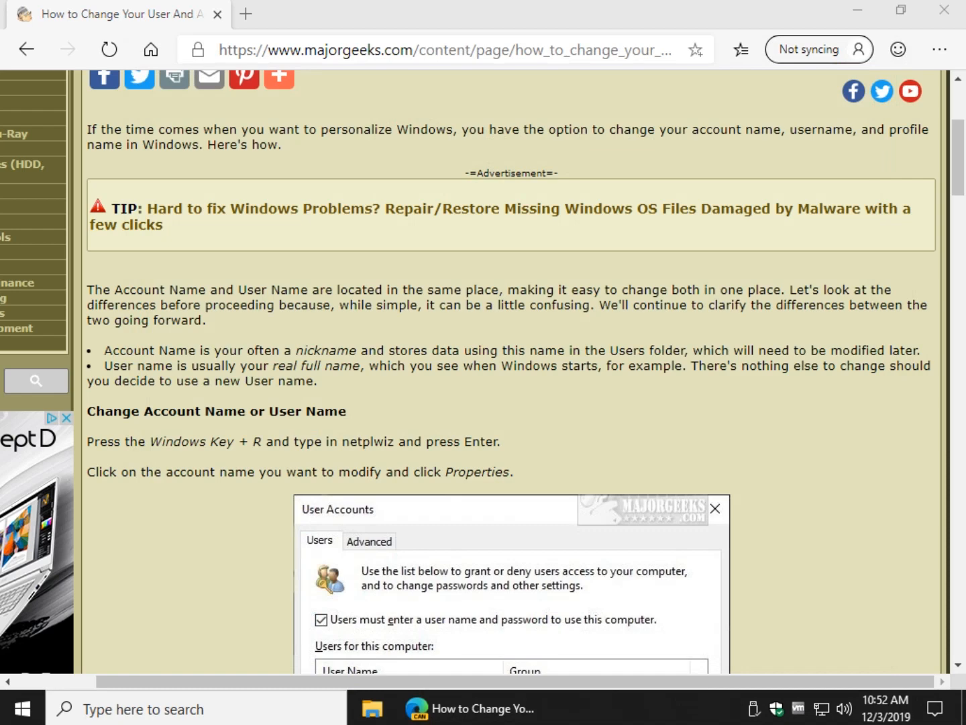
Step: Run netplwiz to open User Accounts and move its window toward the middle of the desktop
{"action": "scroll", "coordinate": [469, 373], "scroll_direction": "down", "scroll_amount": 3}
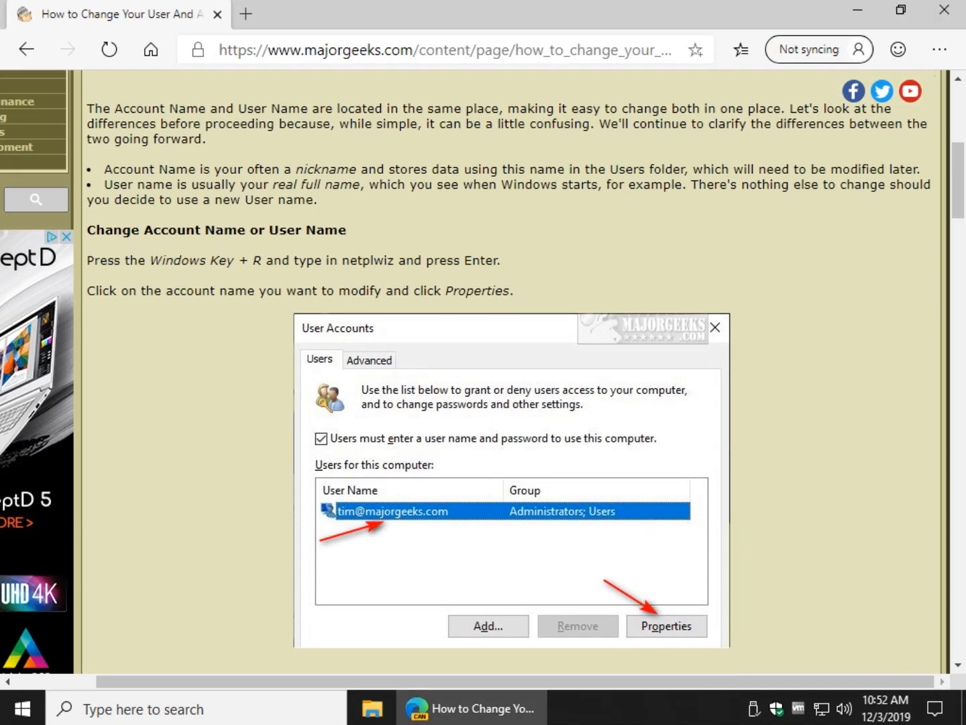
{"action": "key", "text": "super+r"}
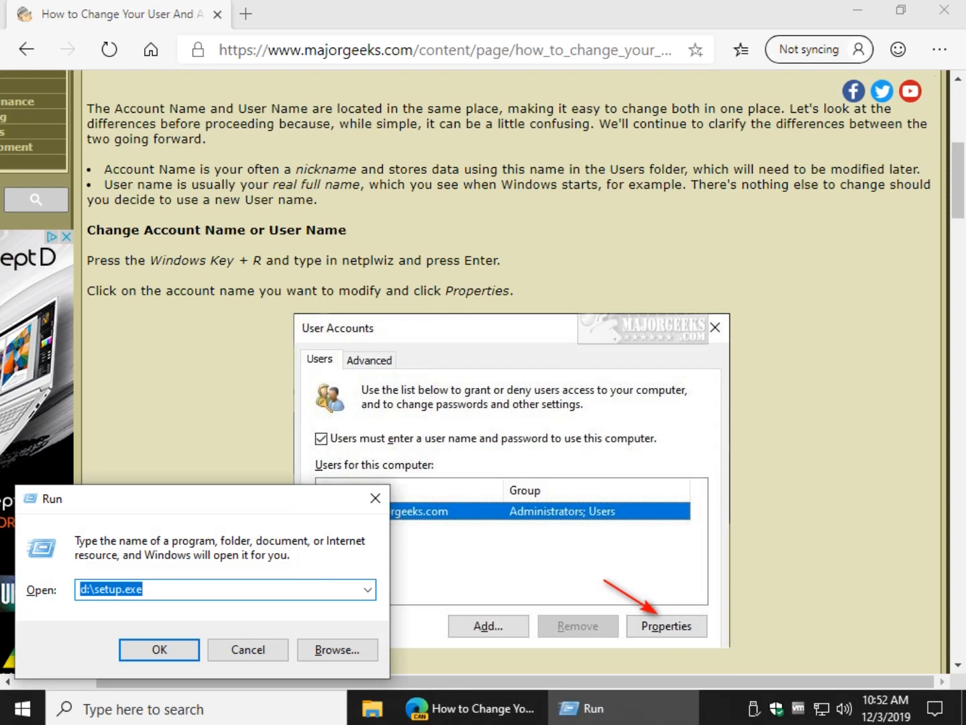
{"action": "type", "text": "net"}
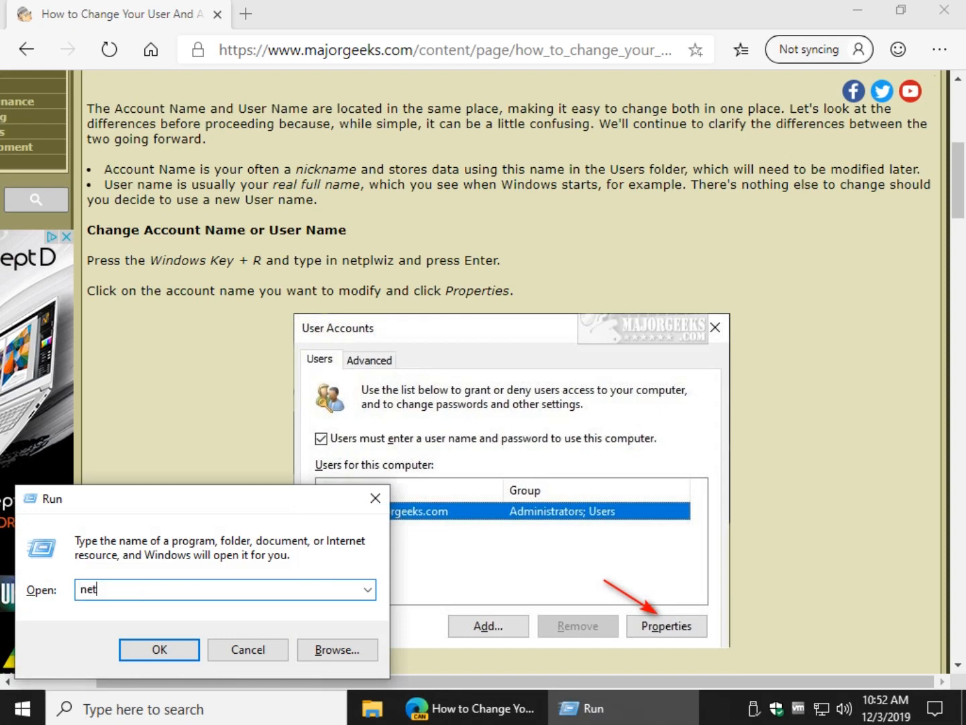
{"action": "type", "text": "plwiz"}
{"action": "key", "text": "Return"}
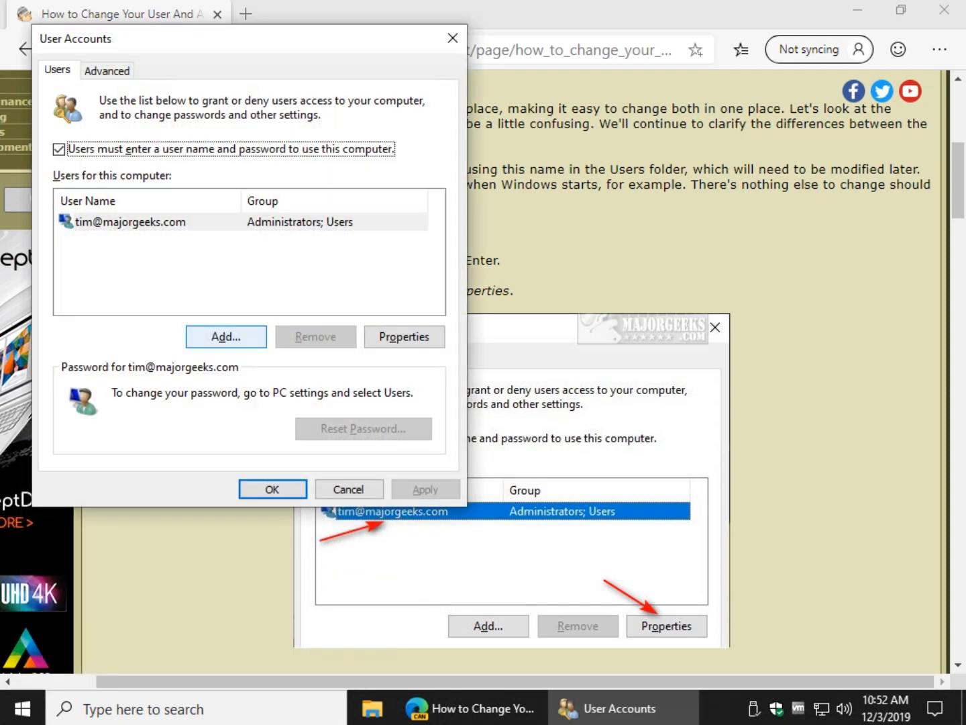
{"action": "left_click_drag", "start_coordinate": [292, 37], "coordinate": [626, 100]}
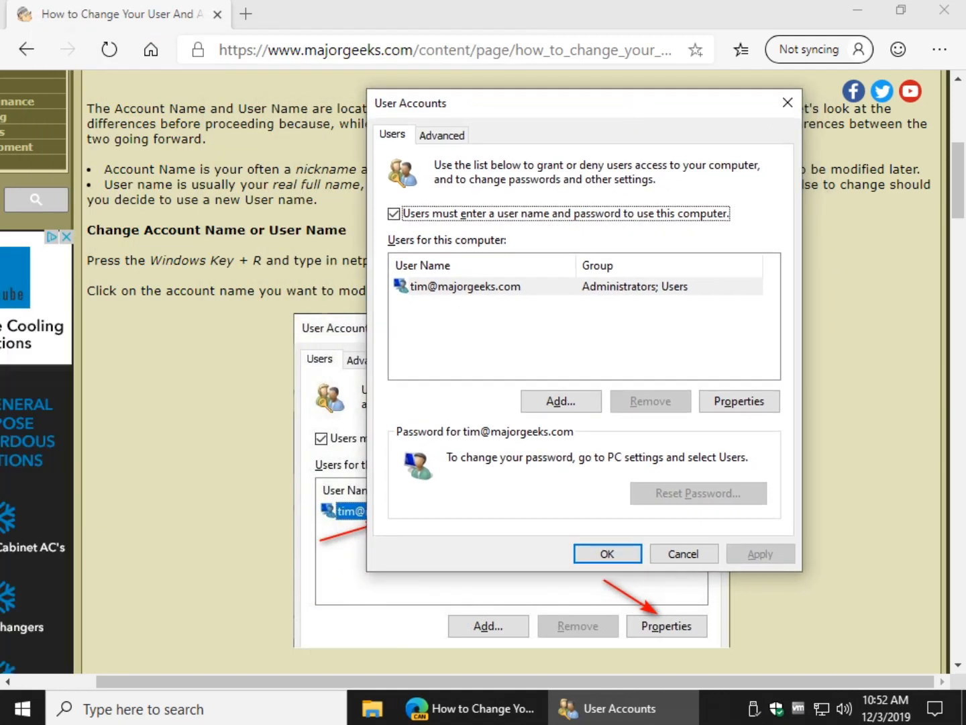
Step: Turn the user name and password requirement off and on again, and open the listed account's properties
{"action": "left_click", "coordinate": [394, 214]}
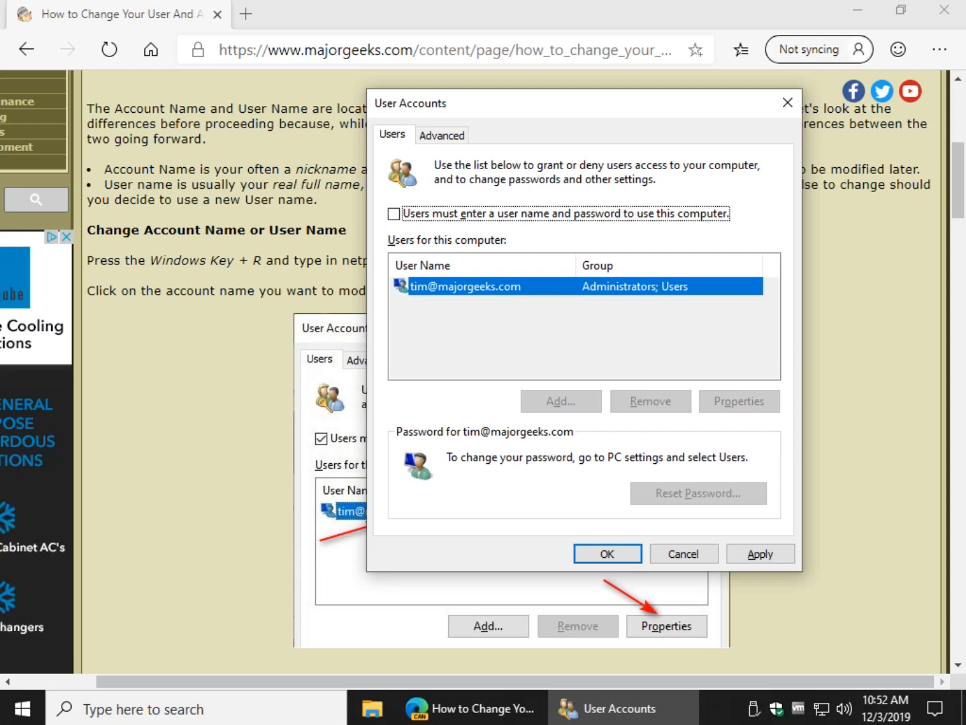
{"action": "key", "text": "space"}
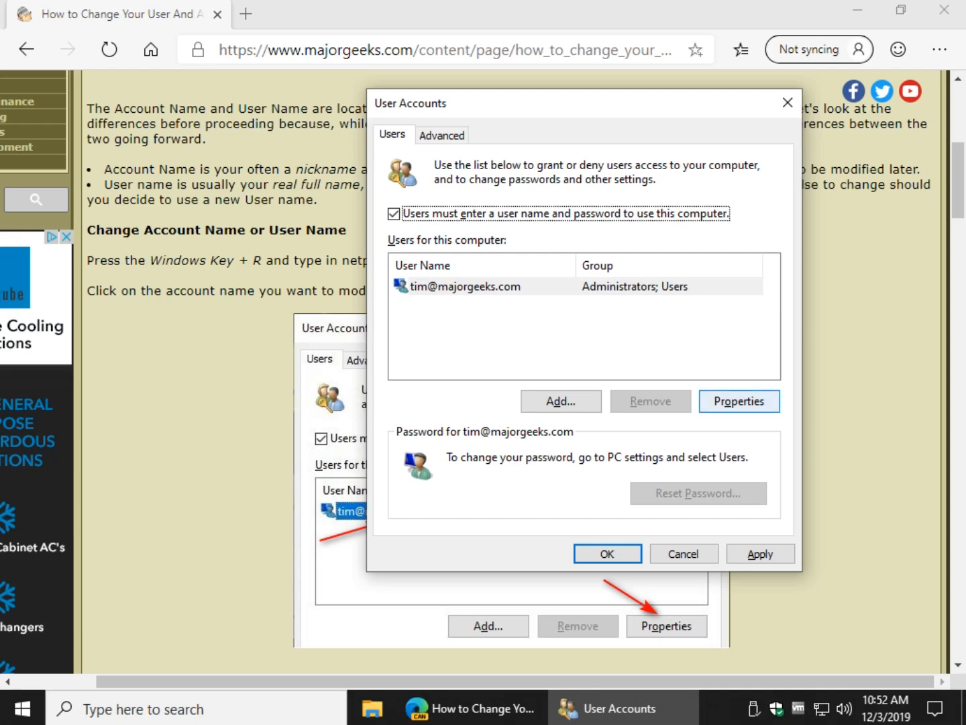
{"action": "left_click", "coordinate": [467, 288]}
{"action": "left_click", "coordinate": [740, 401]}
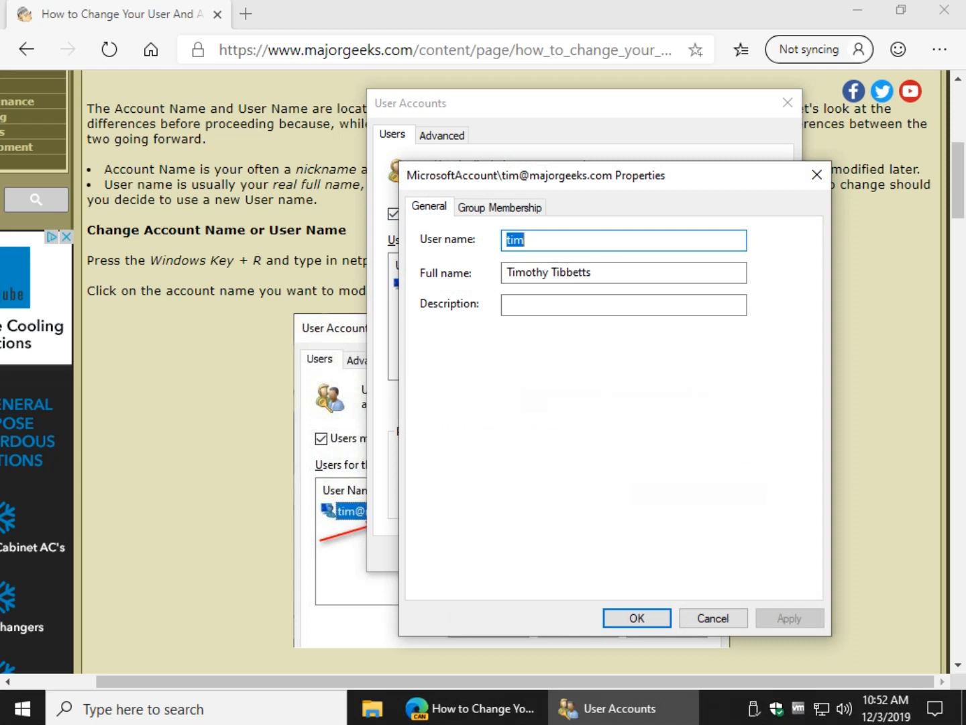
{"action": "key", "text": "Tab"}
{"action": "key", "text": "shift+Left"}
{"action": "key", "text": "shift+Left"}
{"action": "key", "text": "shift+Left"}
{"action": "key", "text": "shift+Left"}
{"action": "key", "text": "shift+Left"}
{"action": "key", "text": "shift+Left"}
{"action": "key", "text": "shift+Left"}
{"action": "key", "text": "shift+Left"}
{"action": "key", "text": "shift+Left"}
{"action": "key", "text": "shift+Left"}
{"action": "key", "text": "shift+Left"}
{"action": "key", "text": "shift+Left"}
{"action": "key", "text": "shift+Left"}
{"action": "key", "text": "shift+Left"}
{"action": "key", "text": "shift+Left"}
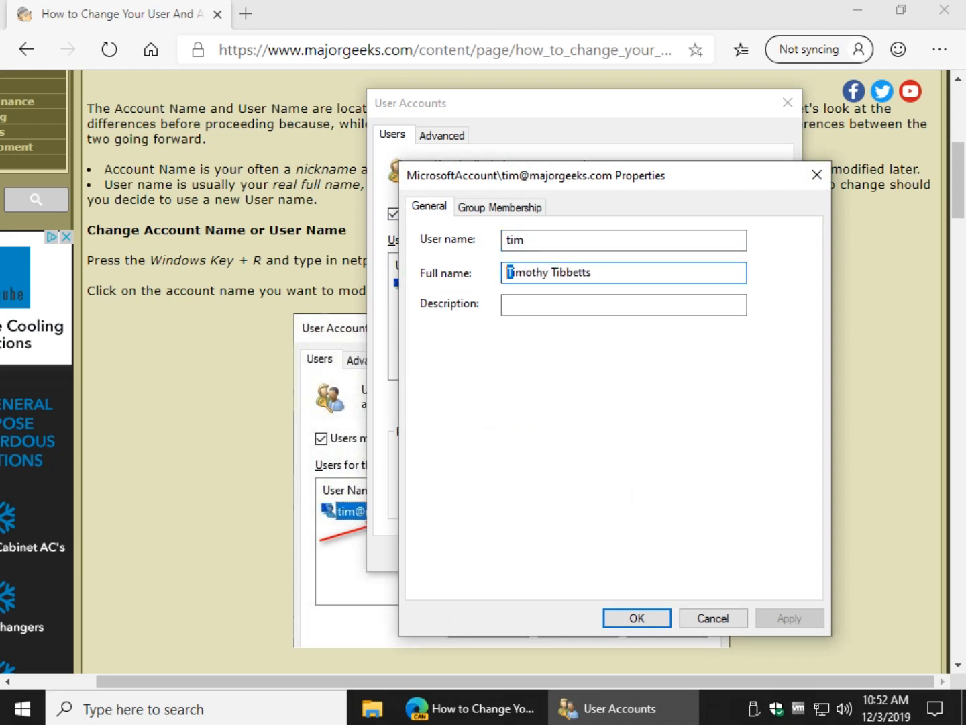
Step: Set the account's user name to MajorGeek and save its properties
{"action": "key", "text": "shift+Tab"}
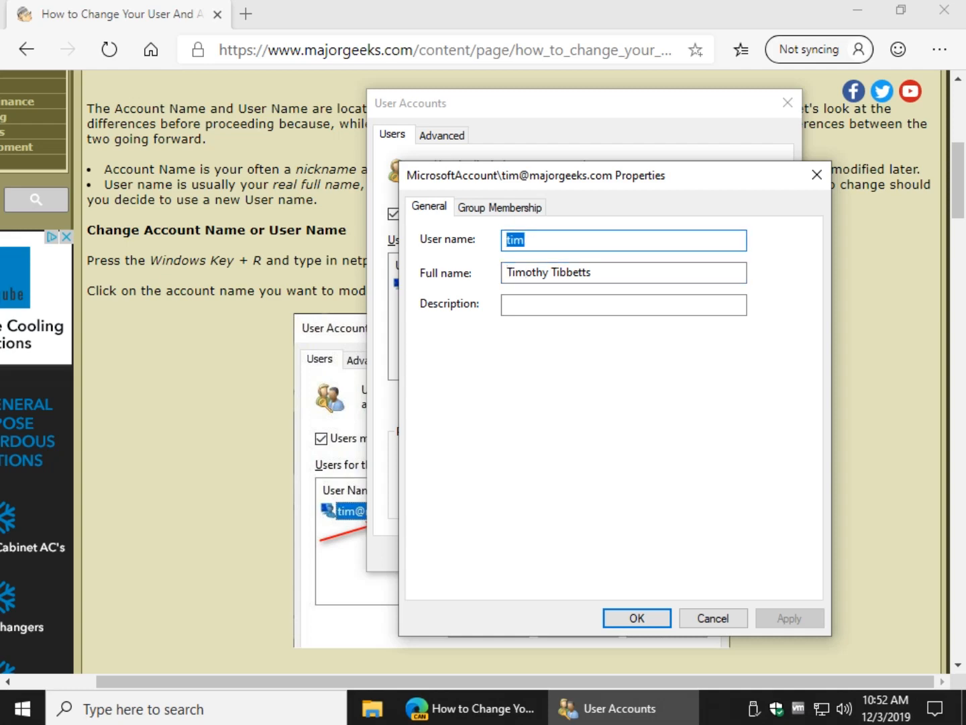
{"action": "type", "text": "M"}
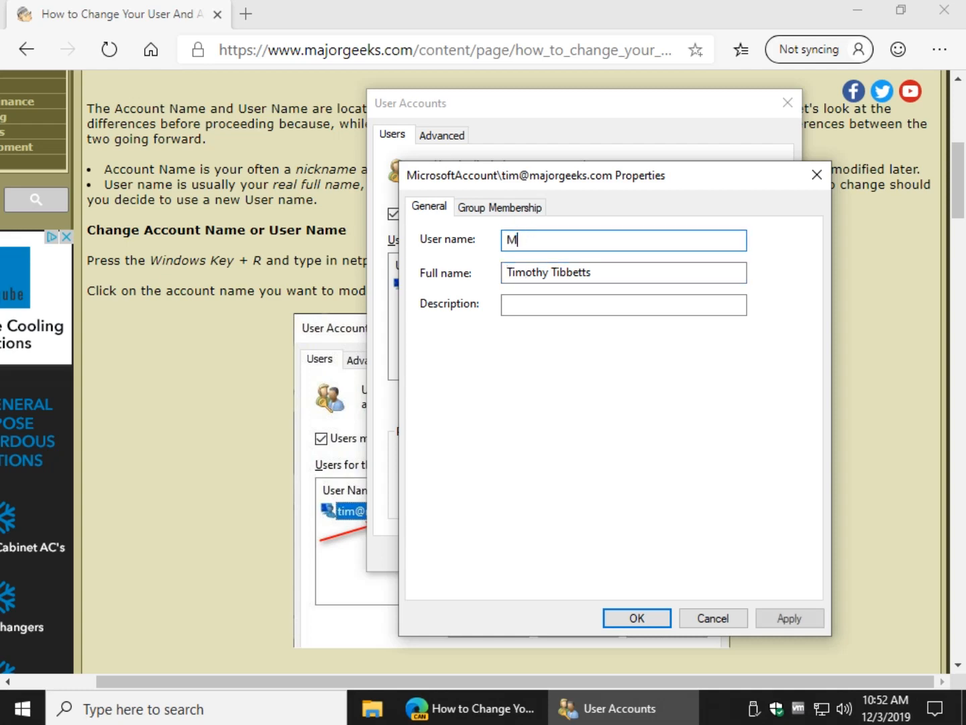
{"action": "type", "text": "ajorGeek"}
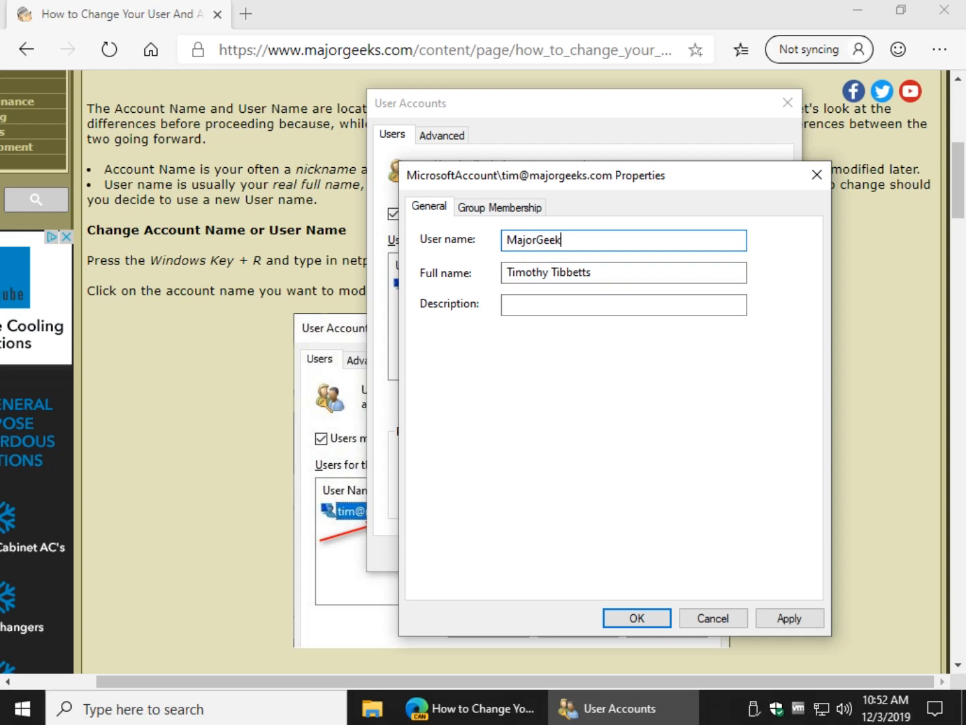
{"action": "key", "text": "Return"}
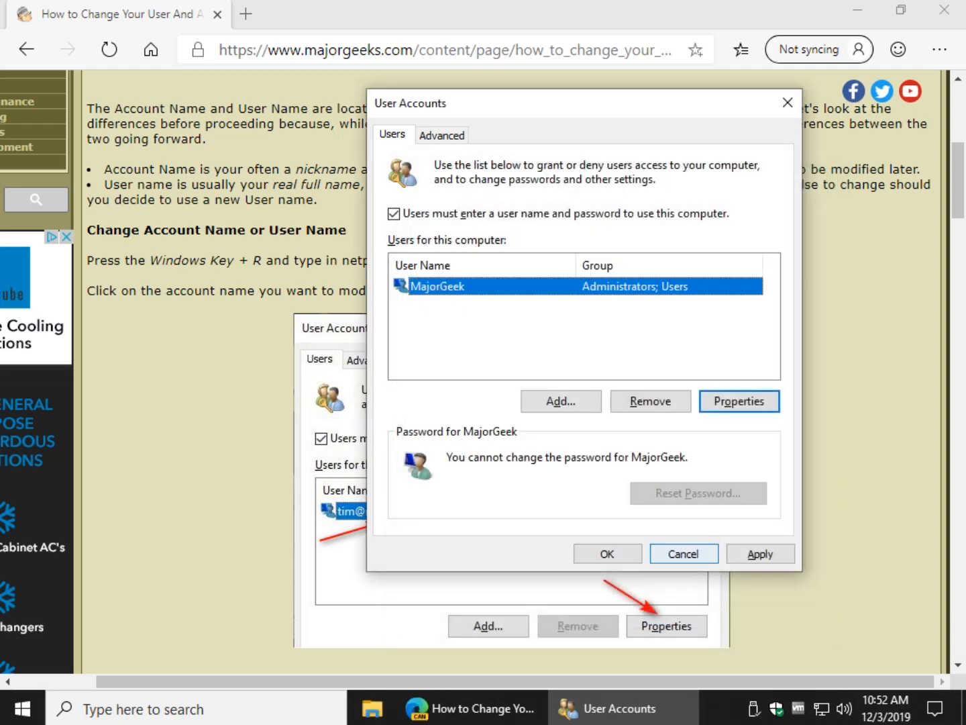
Step: Review the MajorGeek account's properties once more, and apply and close User Accounts
{"action": "key", "text": "Return"}
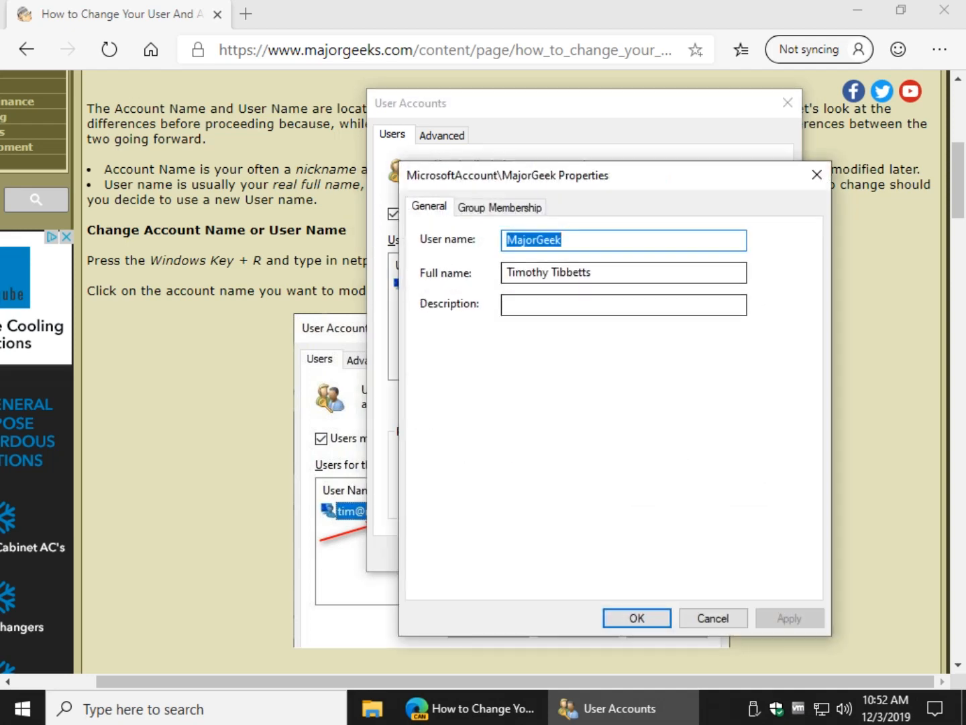
{"action": "key", "text": "Return"}
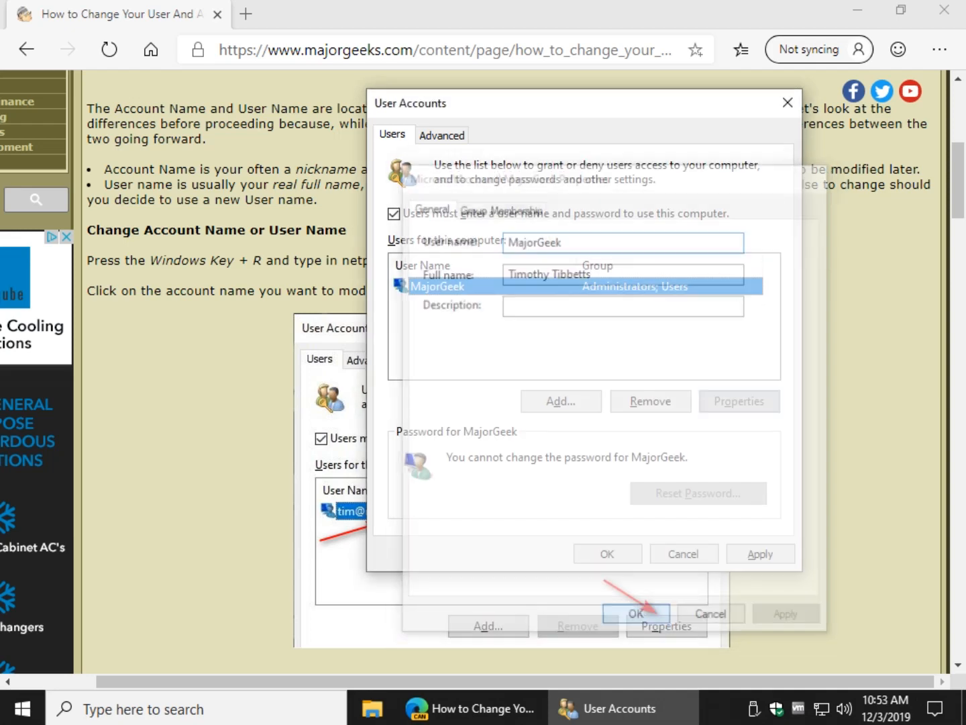
{"action": "left_click", "coordinate": [760, 553]}
{"action": "left_click", "coordinate": [606, 553]}
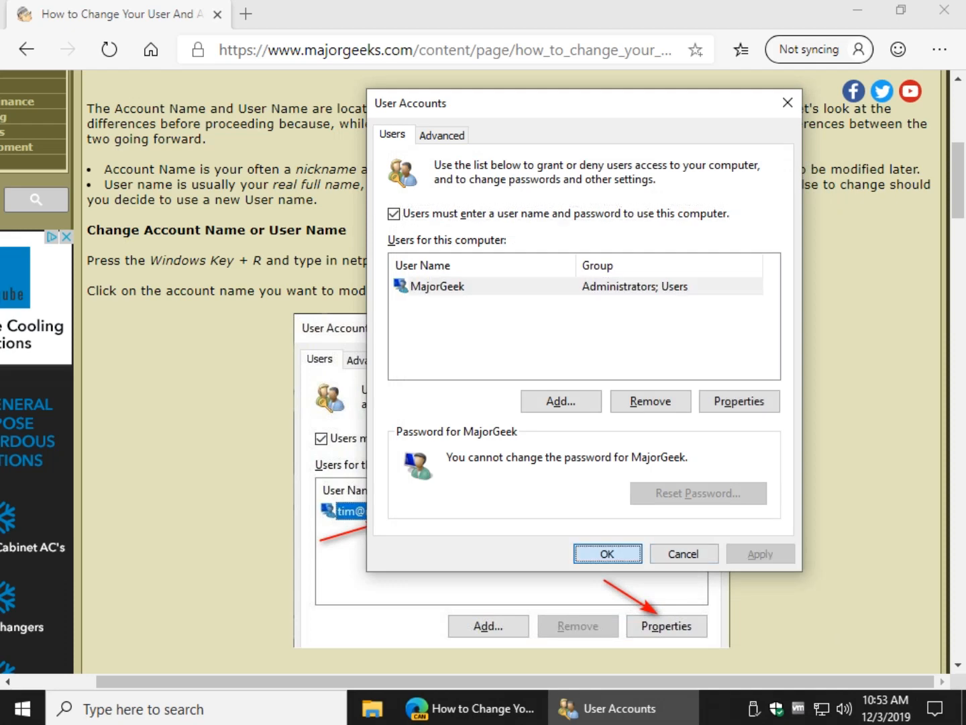
Step: Read the article's instructions on the User name and Full name fields, signing out, and changing the profile name
{"action": "scroll", "coordinate": [510, 372], "scroll_direction": "down", "scroll_amount": 2}
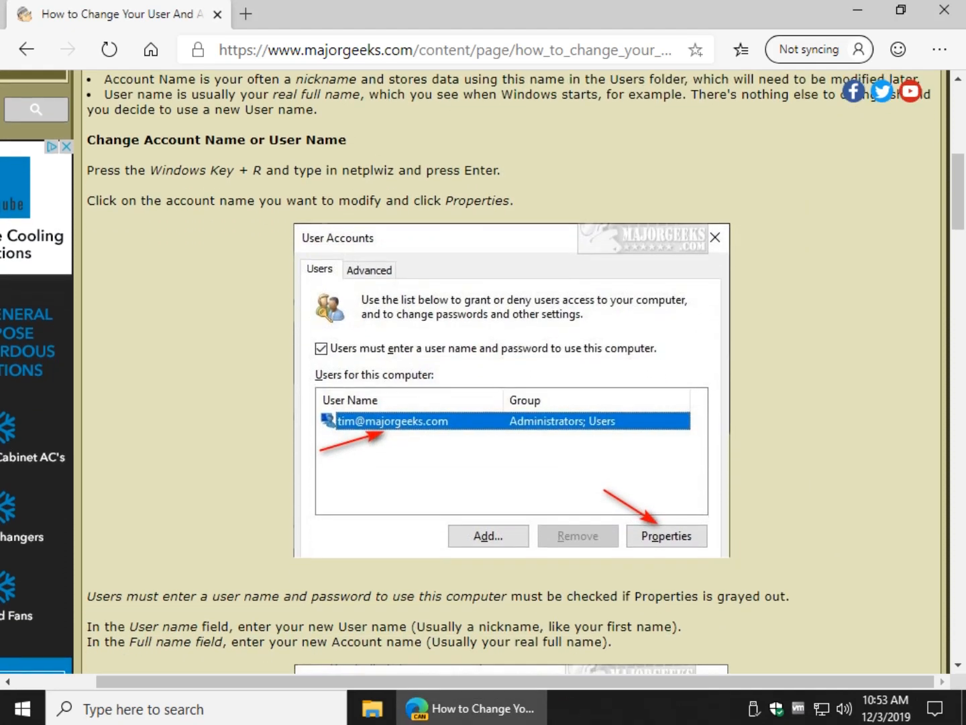
{"action": "scroll", "coordinate": [511, 372], "scroll_direction": "down", "scroll_amount": 2}
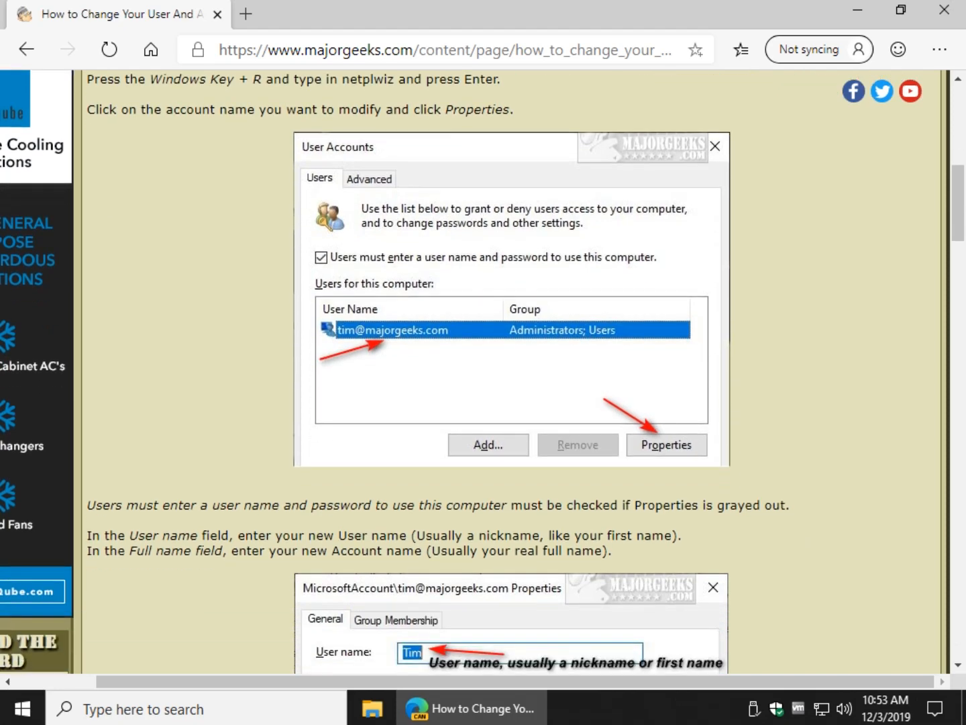
{"action": "scroll", "coordinate": [483, 373], "scroll_direction": "down", "scroll_amount": 4}
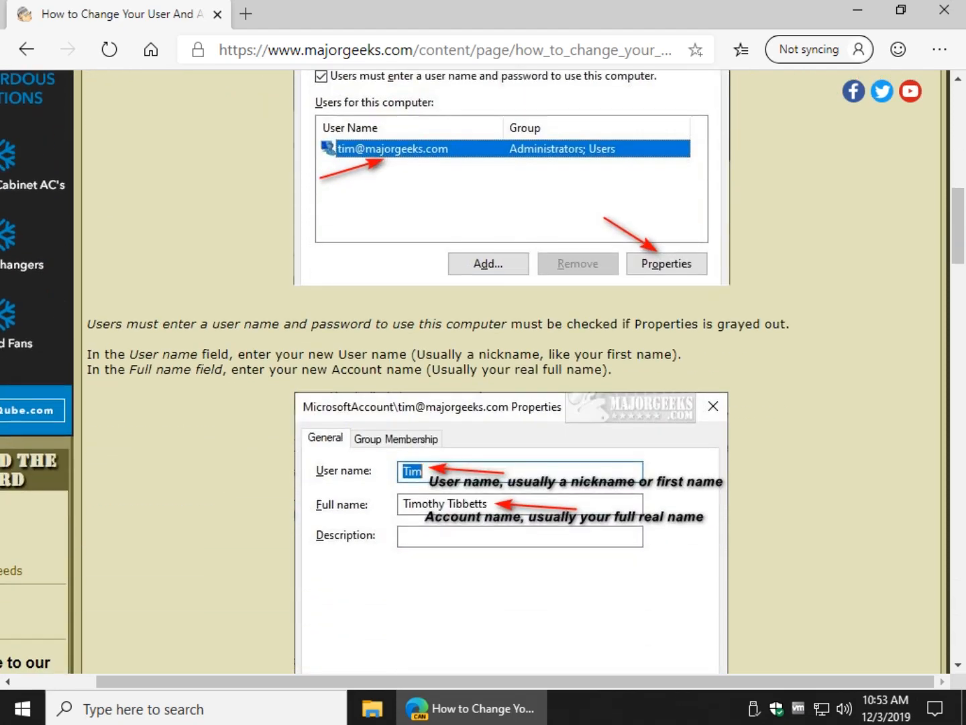
{"action": "scroll", "coordinate": [483, 372], "scroll_direction": "up", "scroll_amount": 4}
{"action": "scroll", "coordinate": [483, 372], "scroll_direction": "down", "scroll_amount": 2}
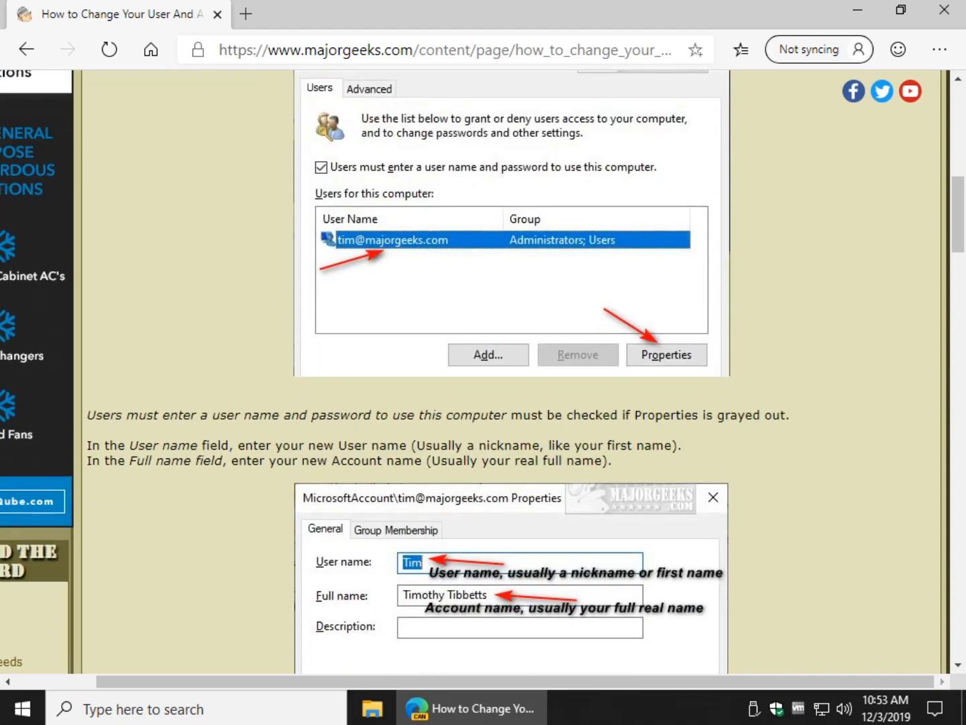
{"action": "scroll", "coordinate": [483, 372], "scroll_direction": "down", "scroll_amount": 4}
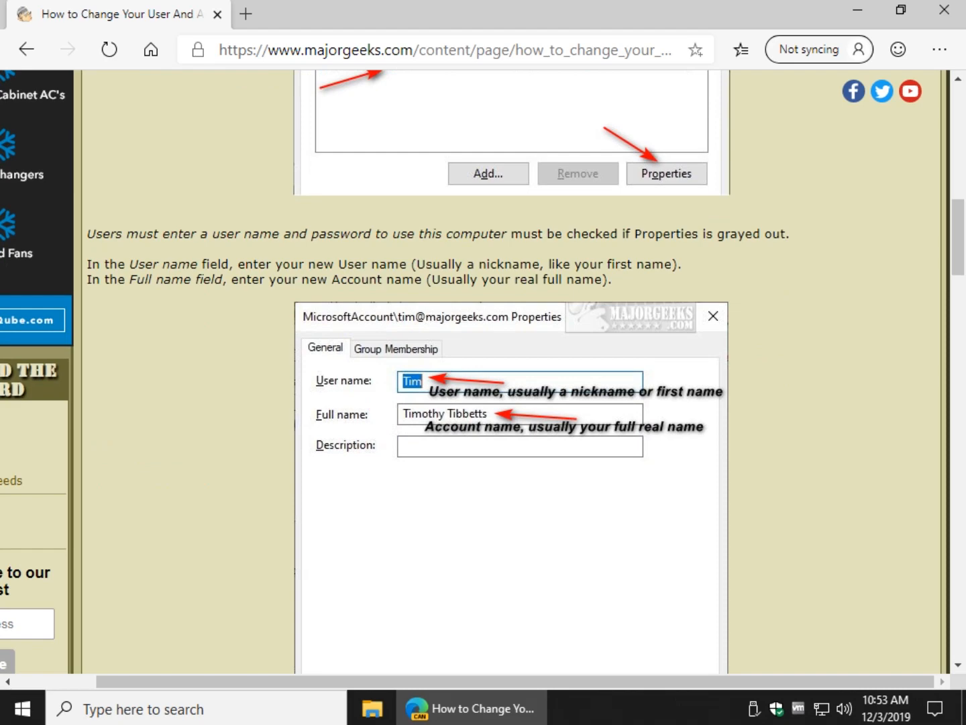
{"action": "scroll", "coordinate": [483, 372], "scroll_direction": "down", "scroll_amount": 8}
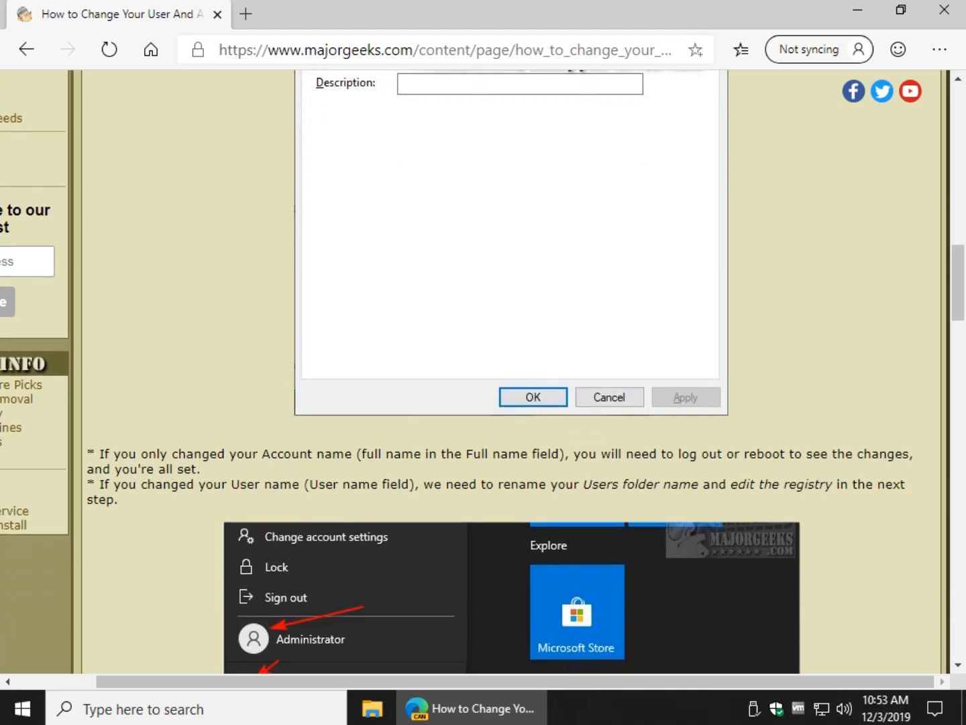
{"action": "scroll", "coordinate": [483, 372], "scroll_direction": "down", "scroll_amount": 4}
{"action": "scroll", "coordinate": [484, 373], "scroll_direction": "down", "scroll_amount": 2}
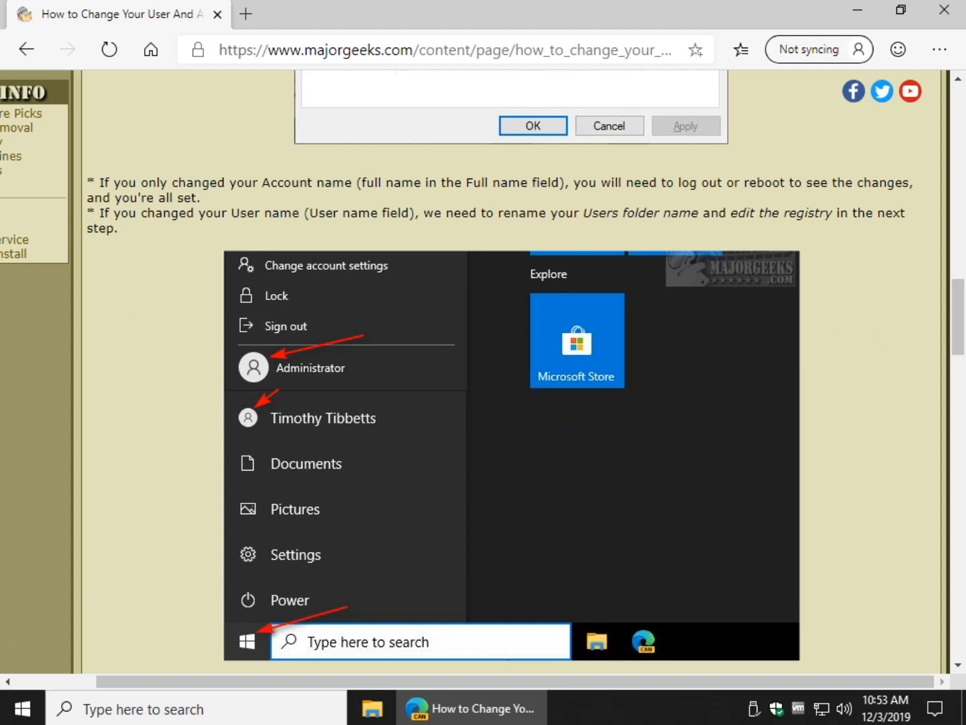
{"action": "scroll", "coordinate": [483, 371], "scroll_direction": "down", "scroll_amount": 4}
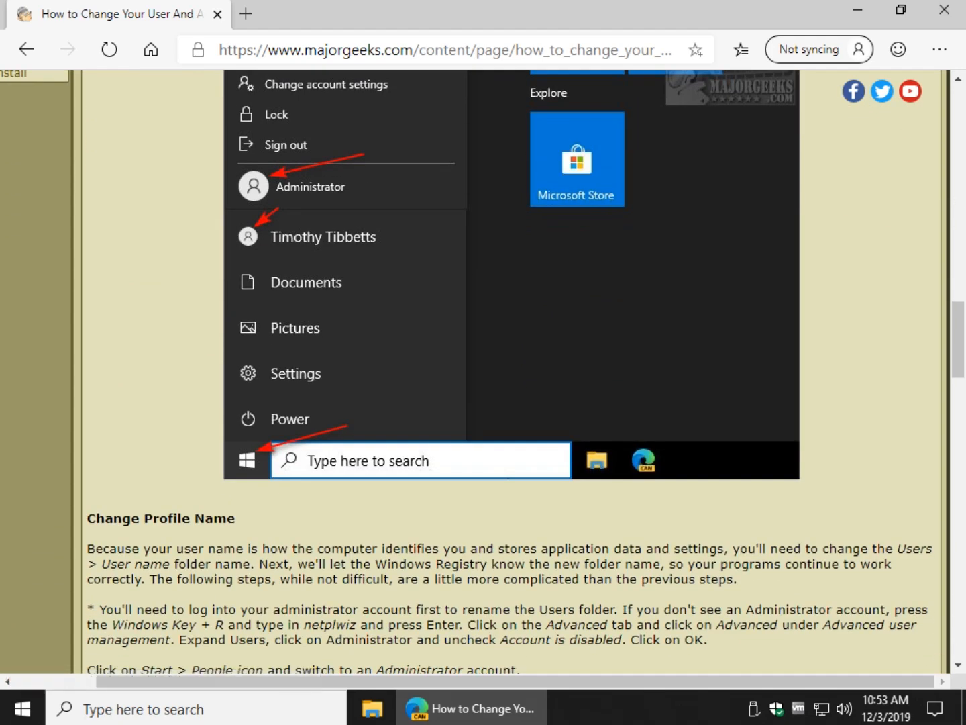
Step: Check which accounts the Start menu offers for switching, and read the article's Change Profile Name section
{"action": "scroll", "coordinate": [484, 372], "scroll_direction": "down", "scroll_amount": 2}
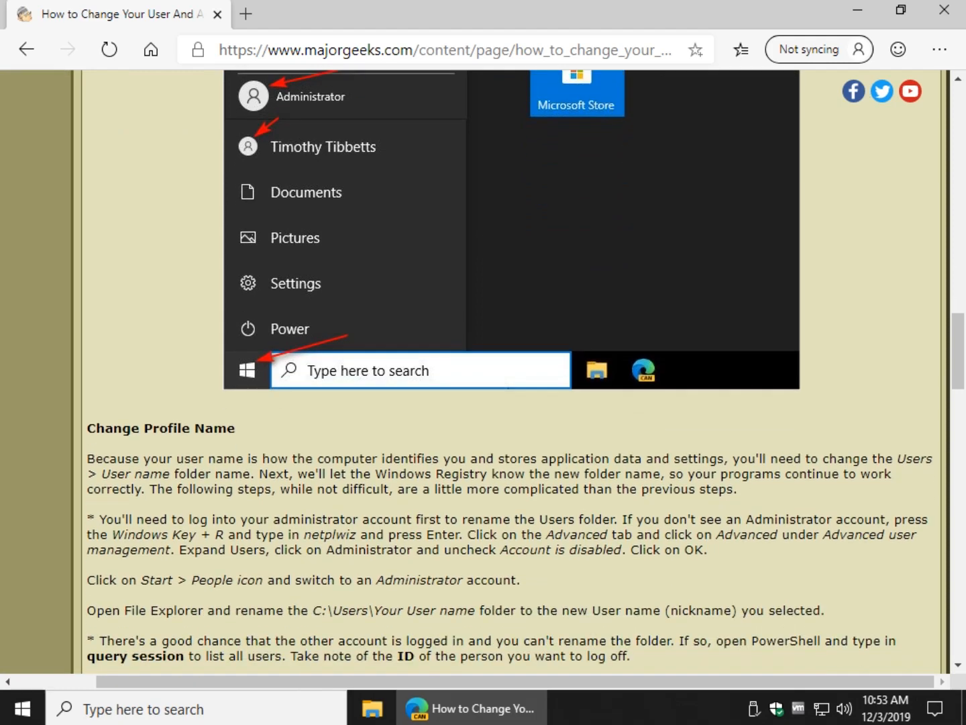
{"action": "key", "text": "super"}
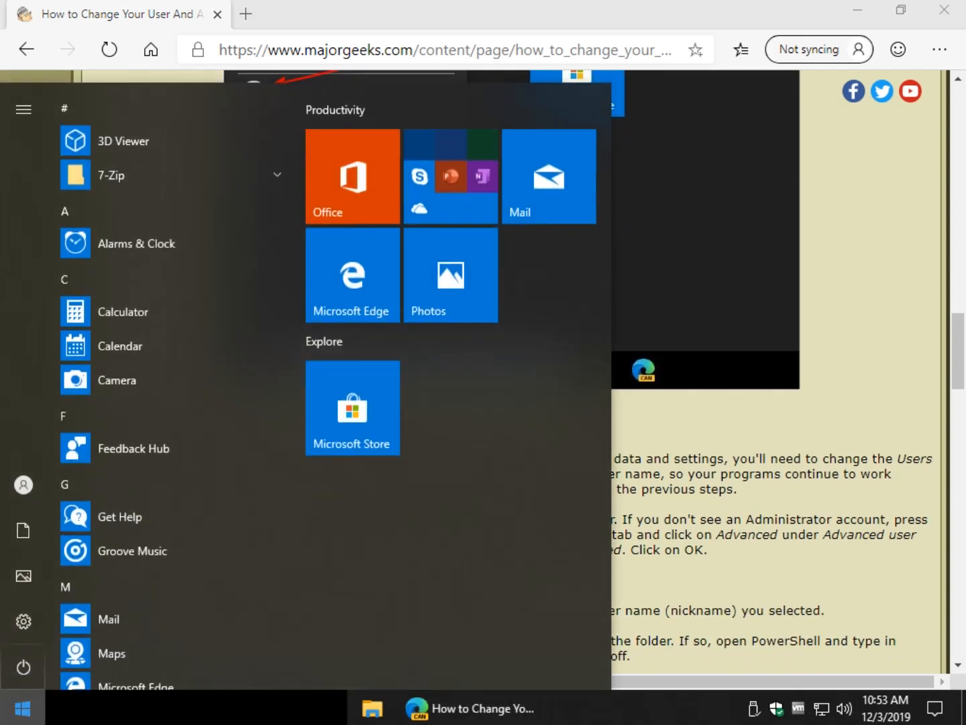
{"action": "left_click", "coordinate": [24, 485]}
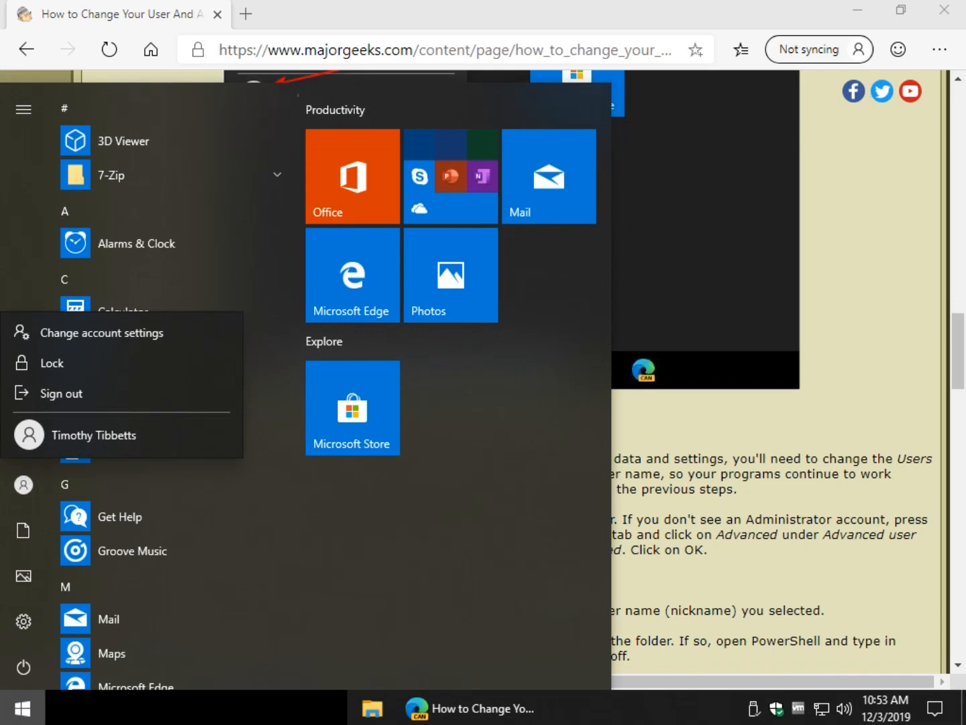
{"action": "left_click", "coordinate": [100, 333]}
{"action": "key", "text": "Escape"}
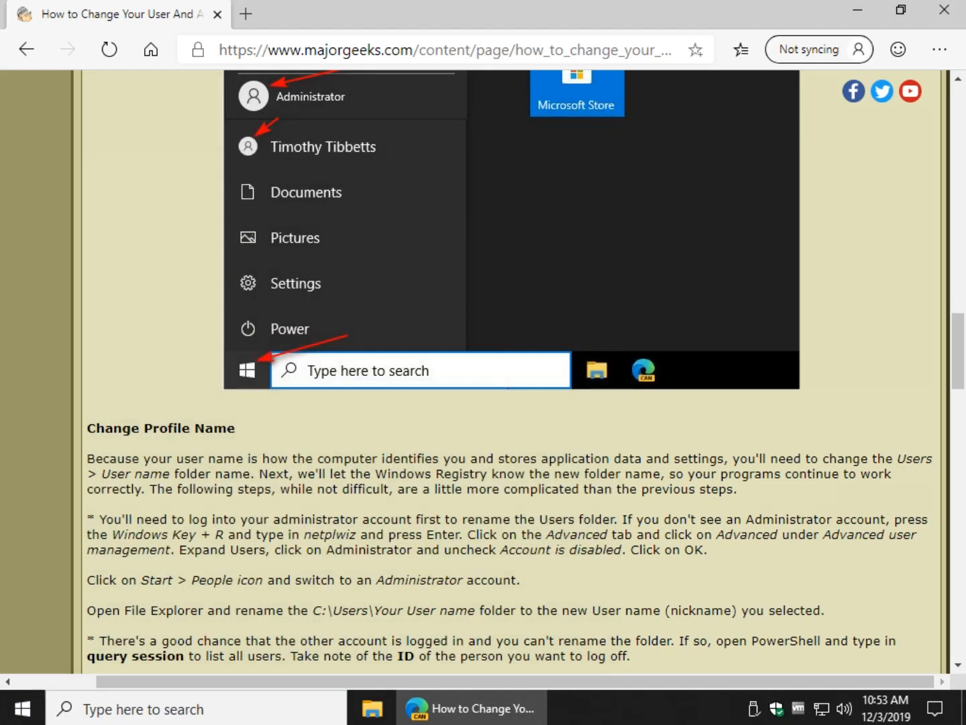
{"action": "left_click_drag", "start_coordinate": [99, 474], "coordinate": [171, 474]}
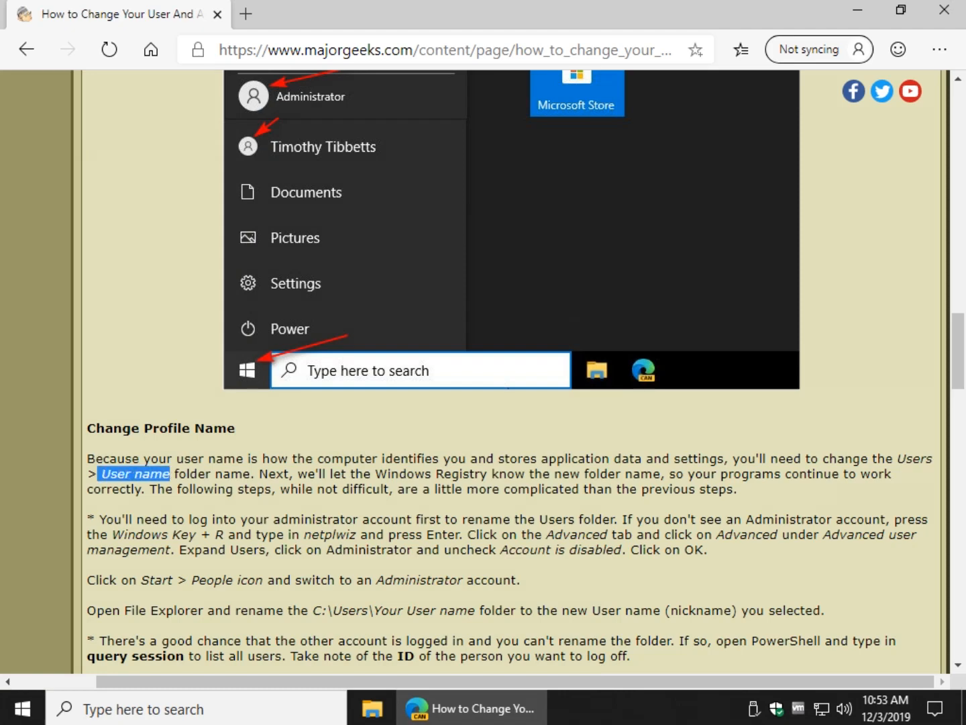
{"action": "left_click", "coordinate": [170, 474]}
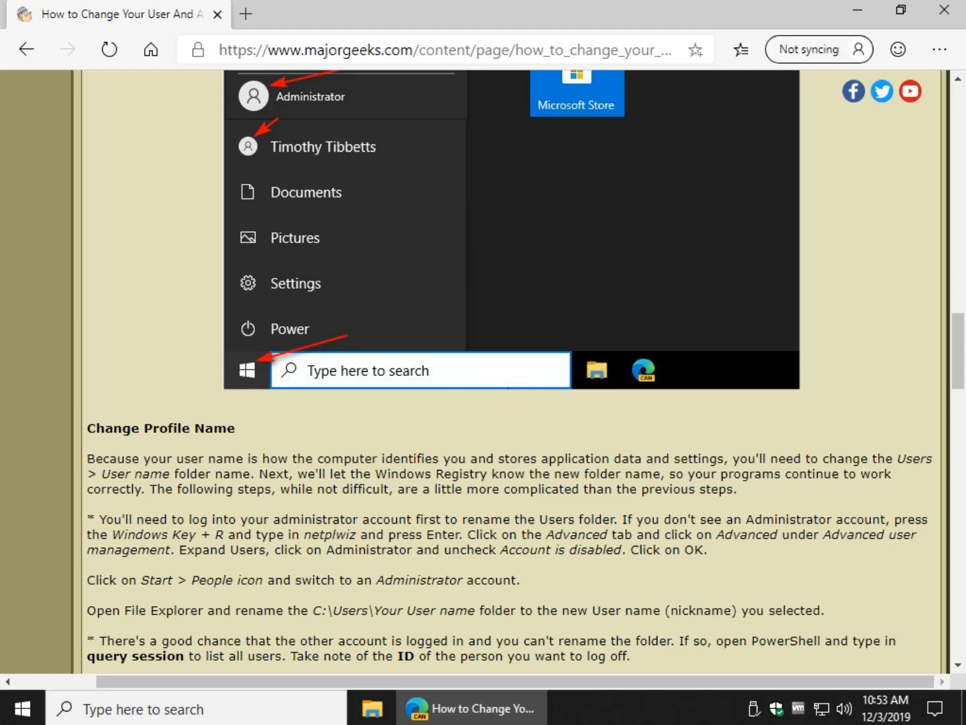
Step: Run netplwiz and open the Users list in Local Users and Groups through advanced user management
{"action": "key", "text": "super+r"}
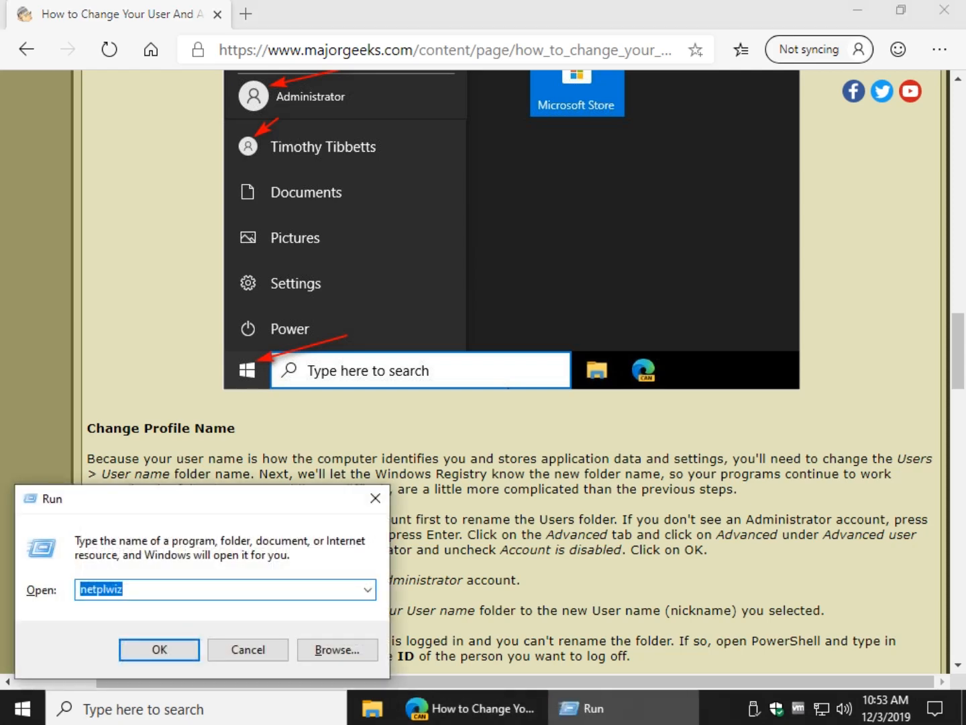
{"action": "left_click_drag", "start_coordinate": [229, 507], "coordinate": [283, 284]}
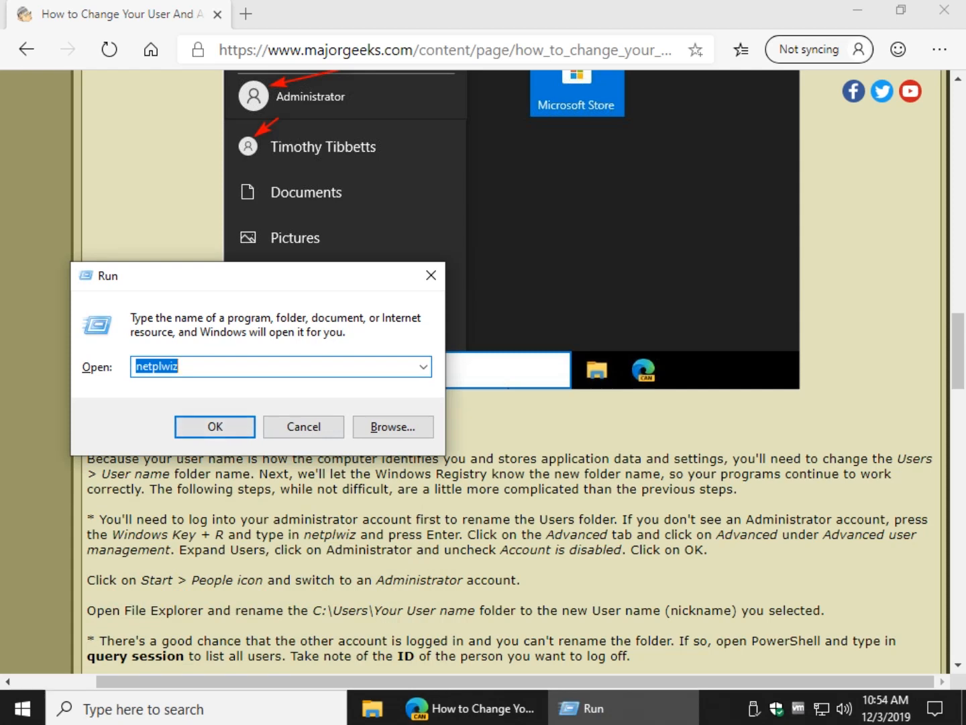
{"action": "left_click", "coordinate": [215, 425]}
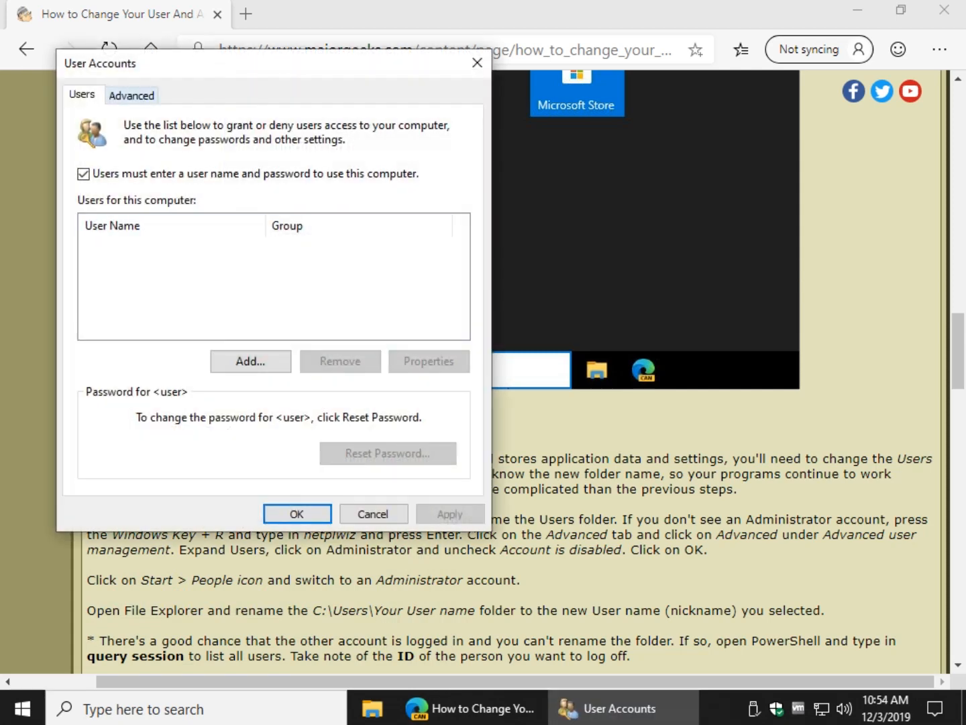
{"action": "key", "text": "ctrl+Tab"}
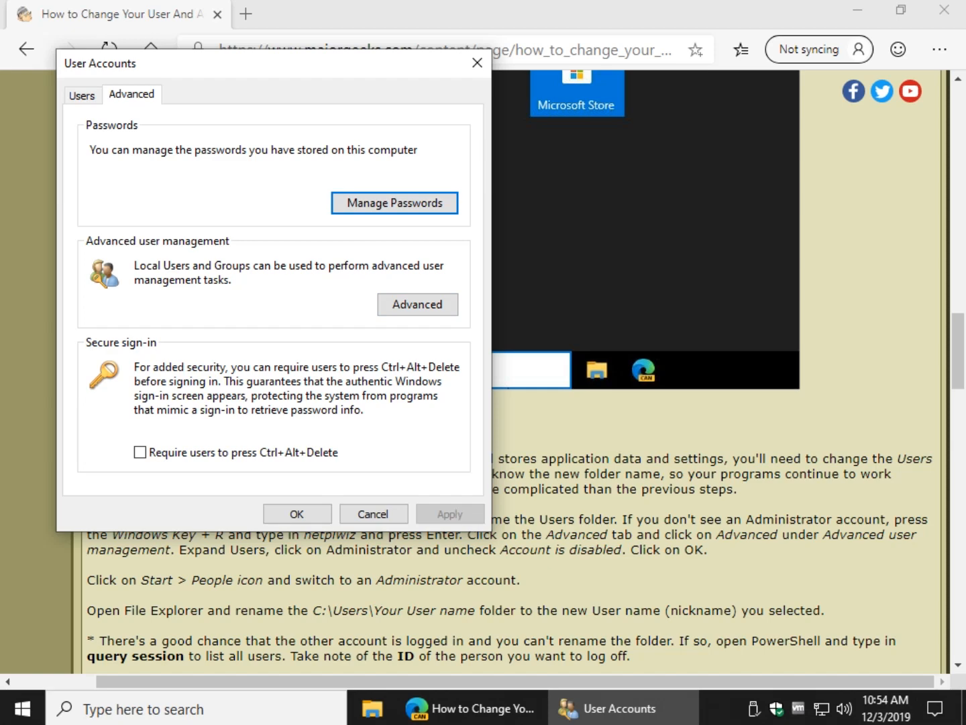
{"action": "left_click", "coordinate": [417, 305]}
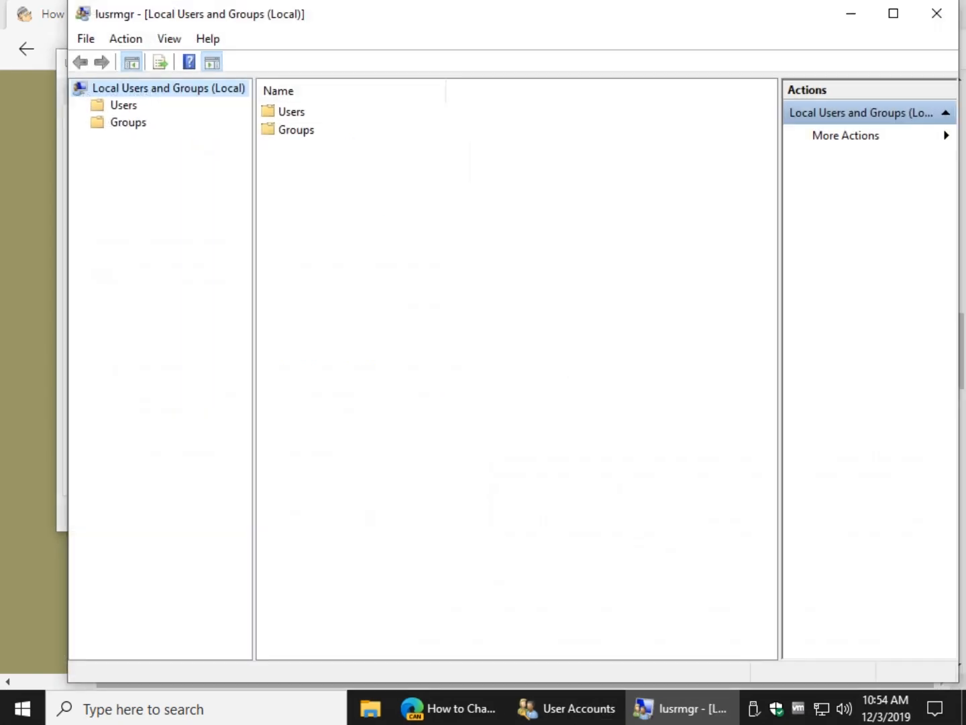
{"action": "left_click", "coordinate": [124, 106]}
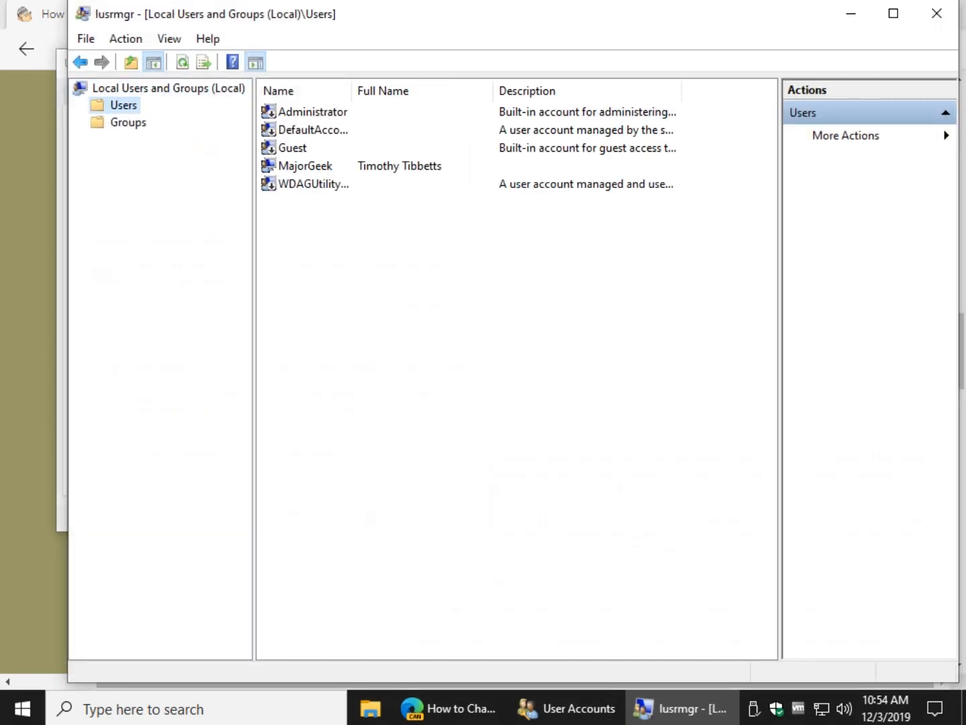
Step: Enable the disabled built-in Administrator account, and close Local Users and Groups and User Accounts
{"action": "left_click", "coordinate": [313, 111]}
{"action": "left_click_drag", "start_coordinate": [353, 91], "coordinate": [451, 90]}
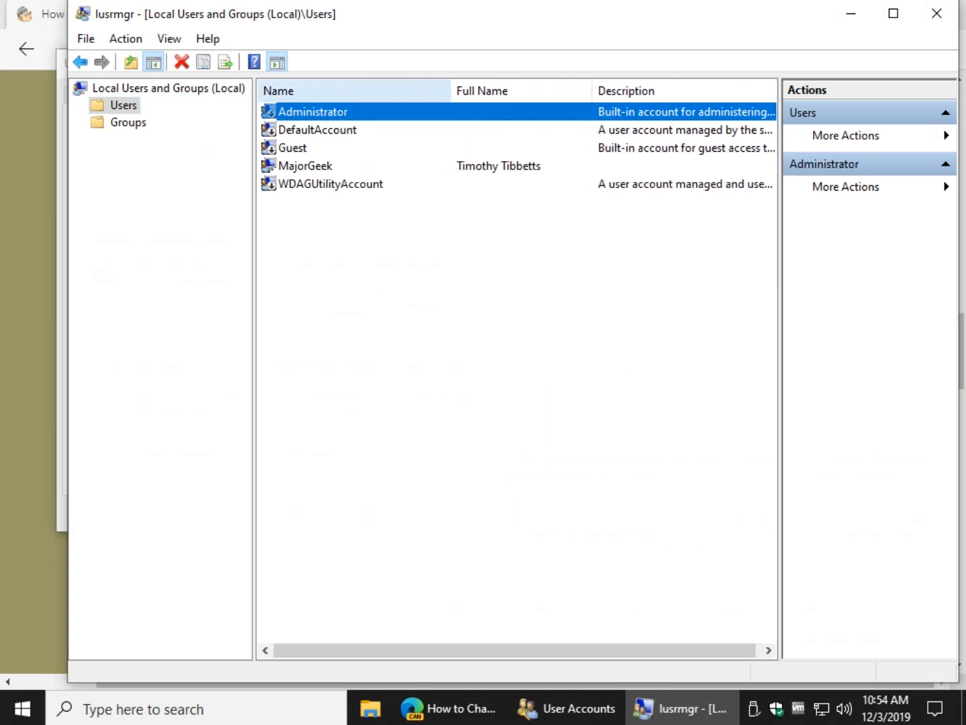
{"action": "double_click", "coordinate": [312, 112]}
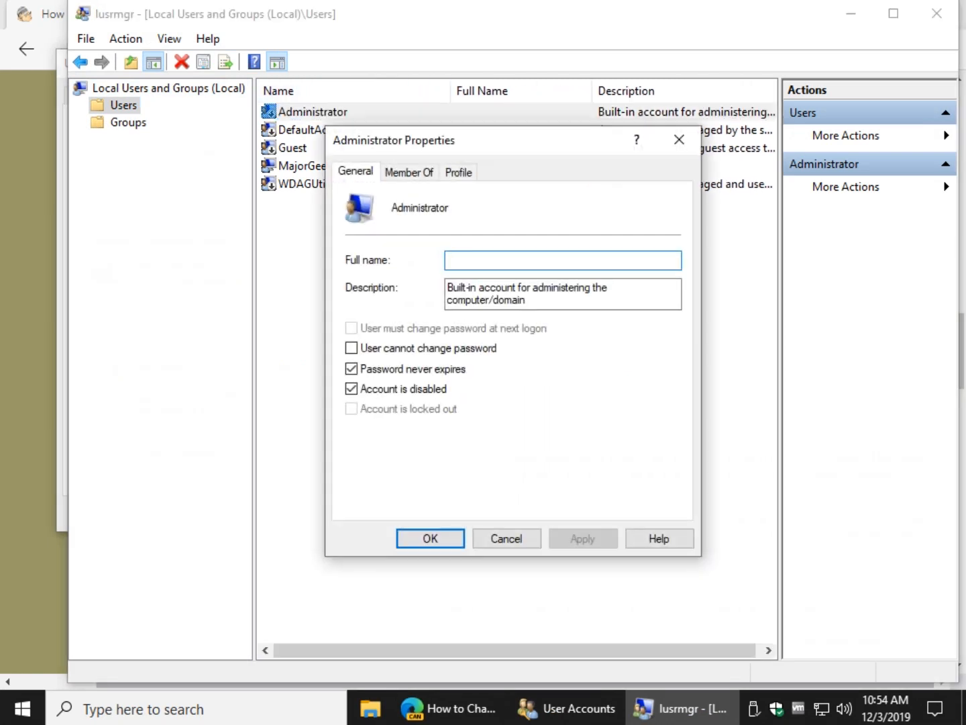
{"action": "left_click", "coordinate": [353, 389]}
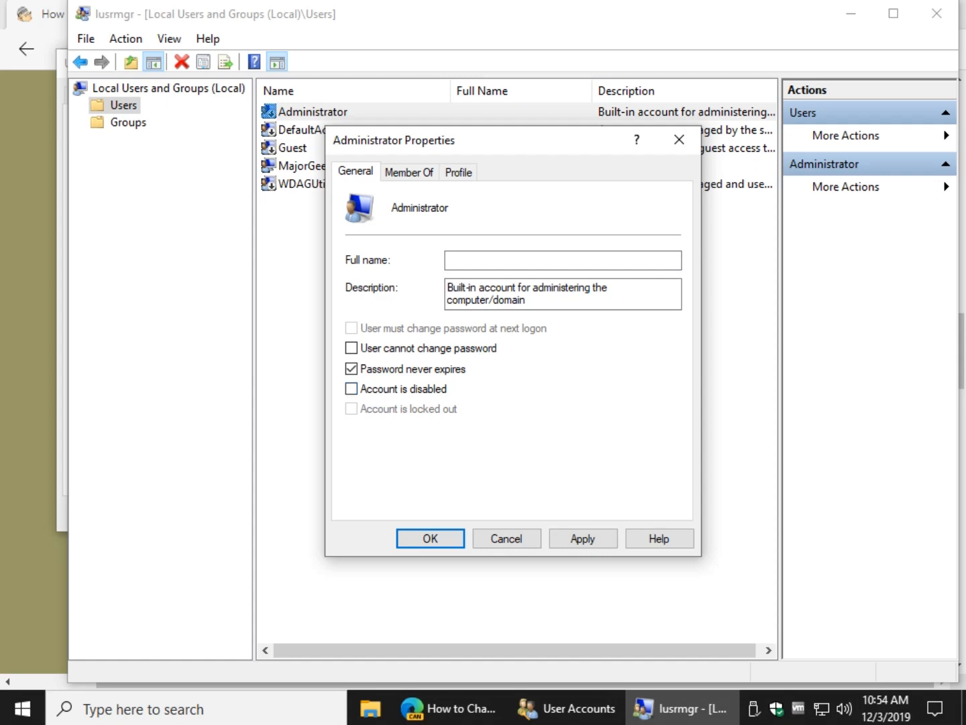
{"action": "key", "text": "Return"}
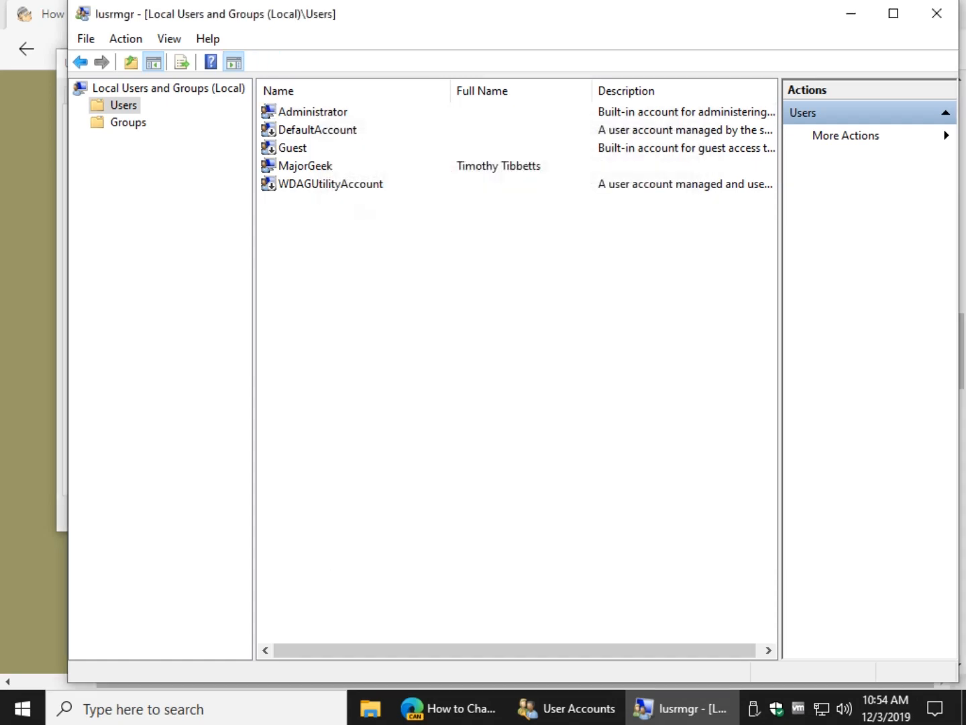
{"action": "left_click", "coordinate": [936, 14]}
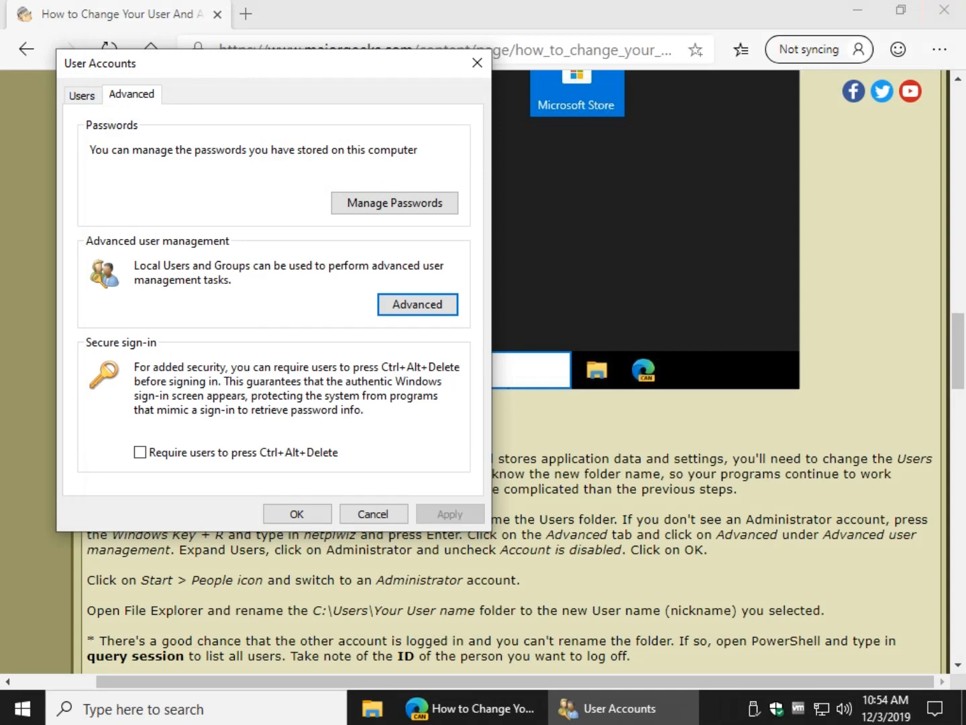
{"action": "left_click", "coordinate": [297, 514]}
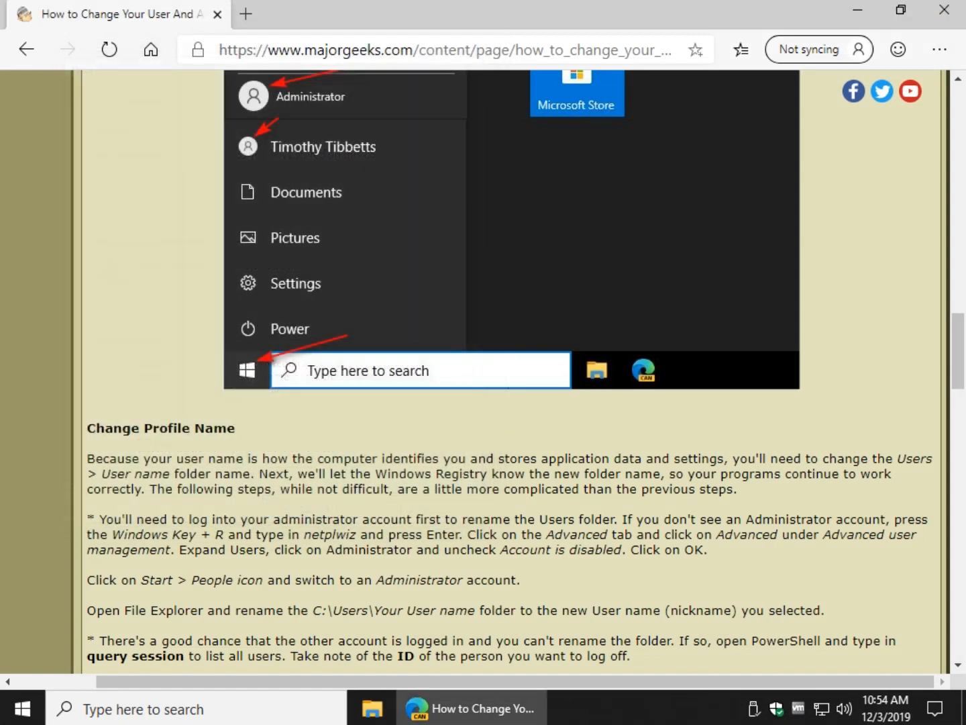
Step: Switch from the current account to the Administrator account and sign in
{"action": "left_click", "coordinate": [23, 708]}
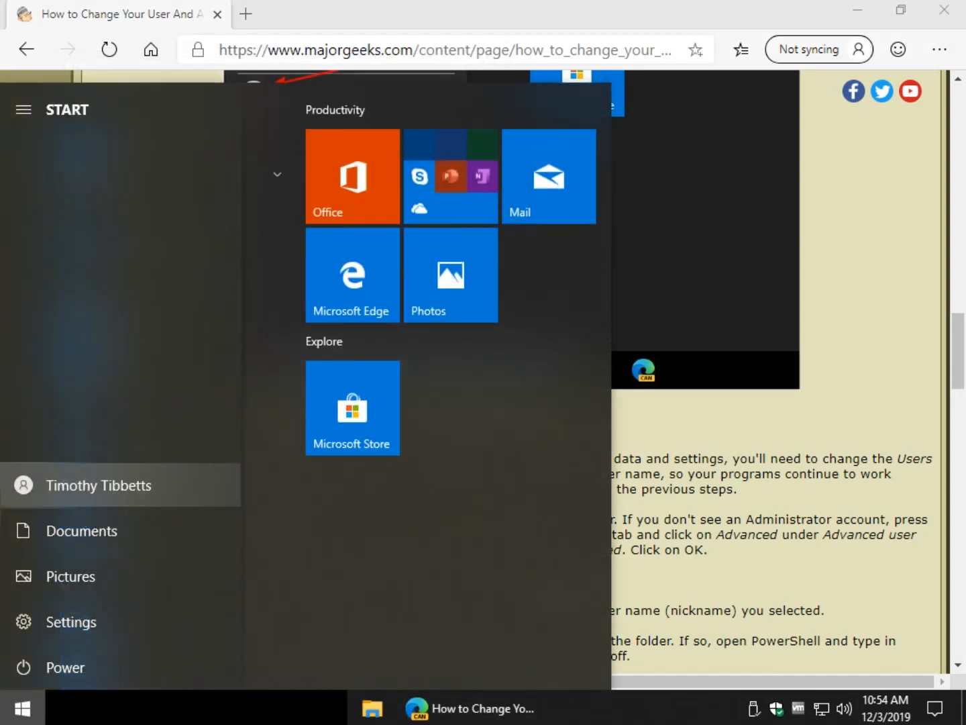
{"action": "left_click", "coordinate": [691, 430]}
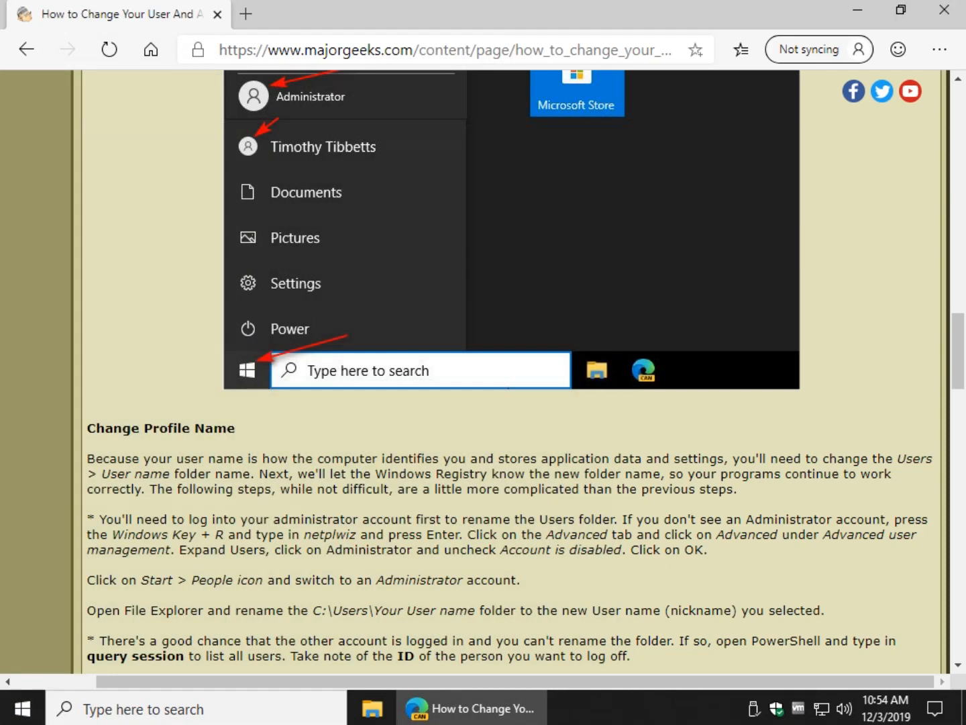
{"action": "key", "text": "super"}
{"action": "mouse_move", "coordinate": [23, 530]}
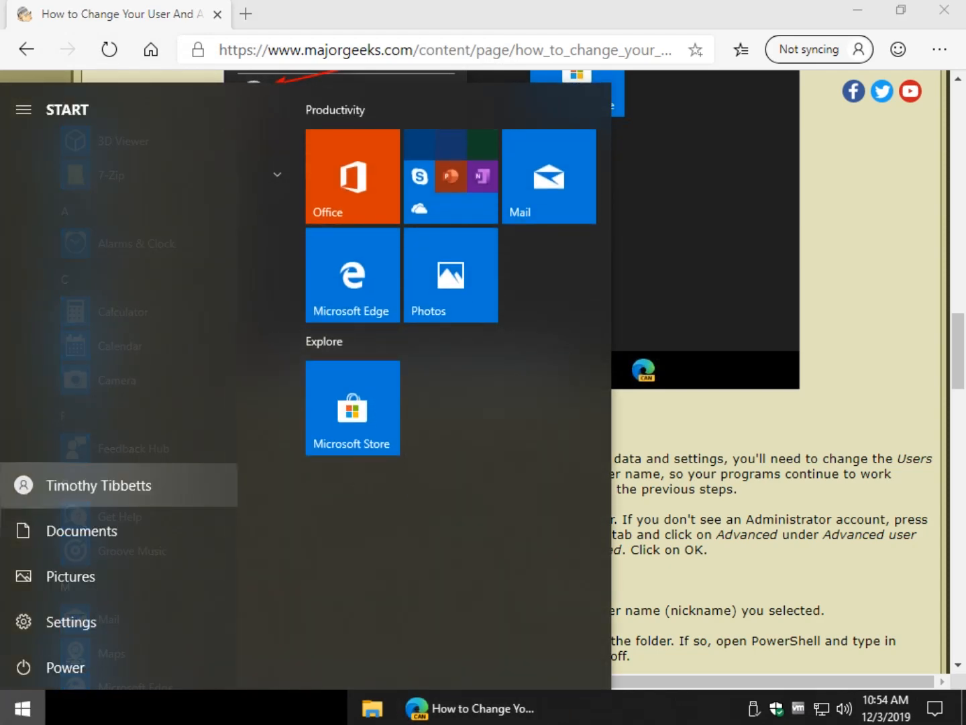
{"action": "left_click", "coordinate": [23, 485]}
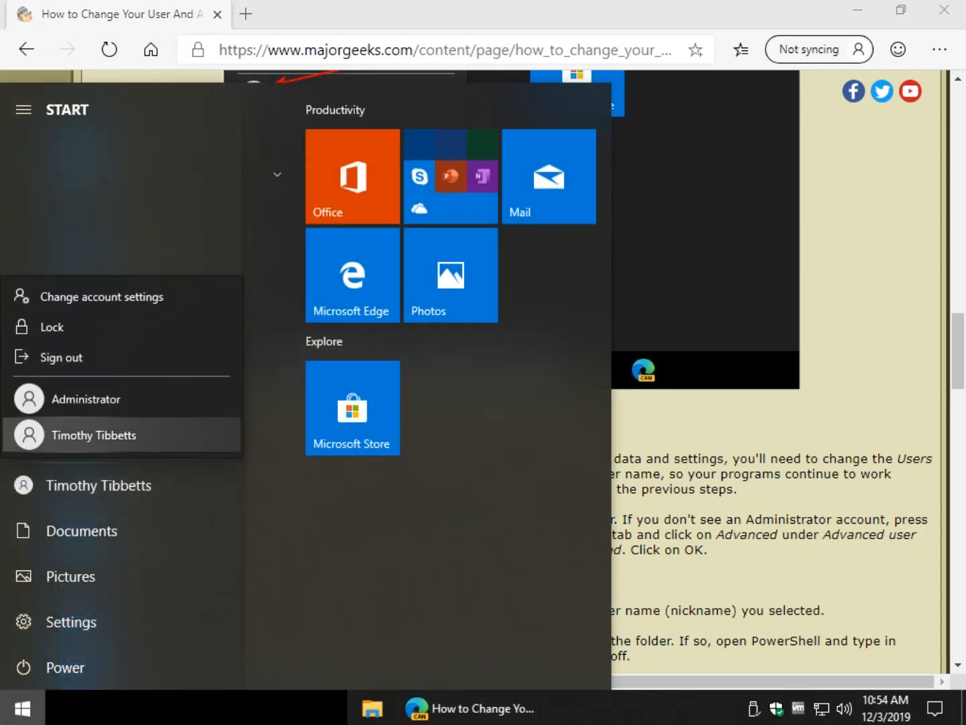
{"action": "left_click", "coordinate": [86, 398]}
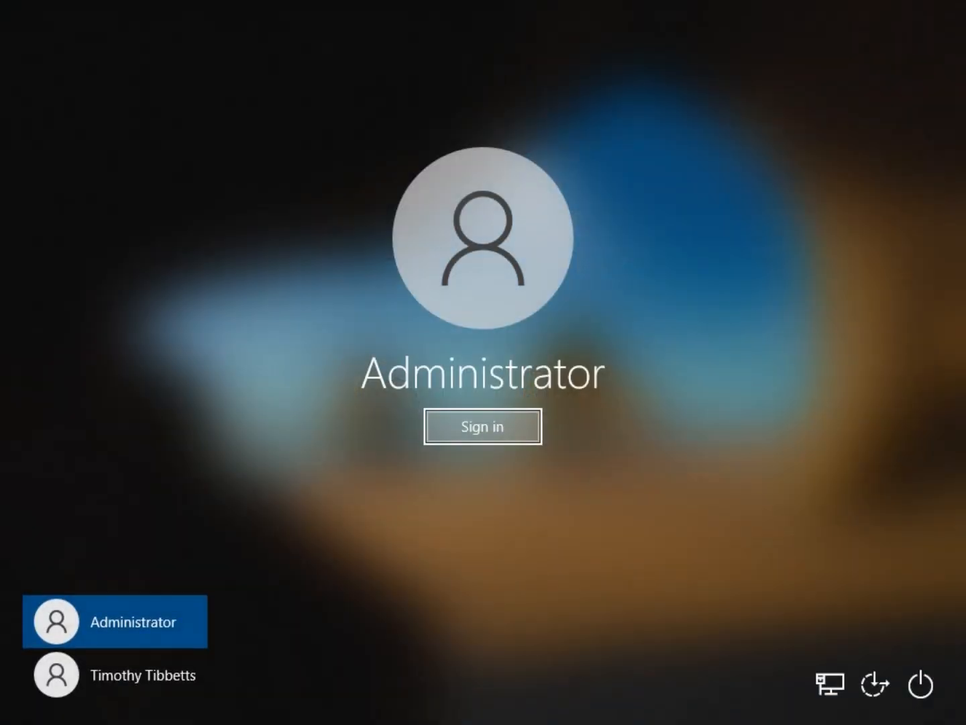
{"action": "left_click", "coordinate": [483, 425]}
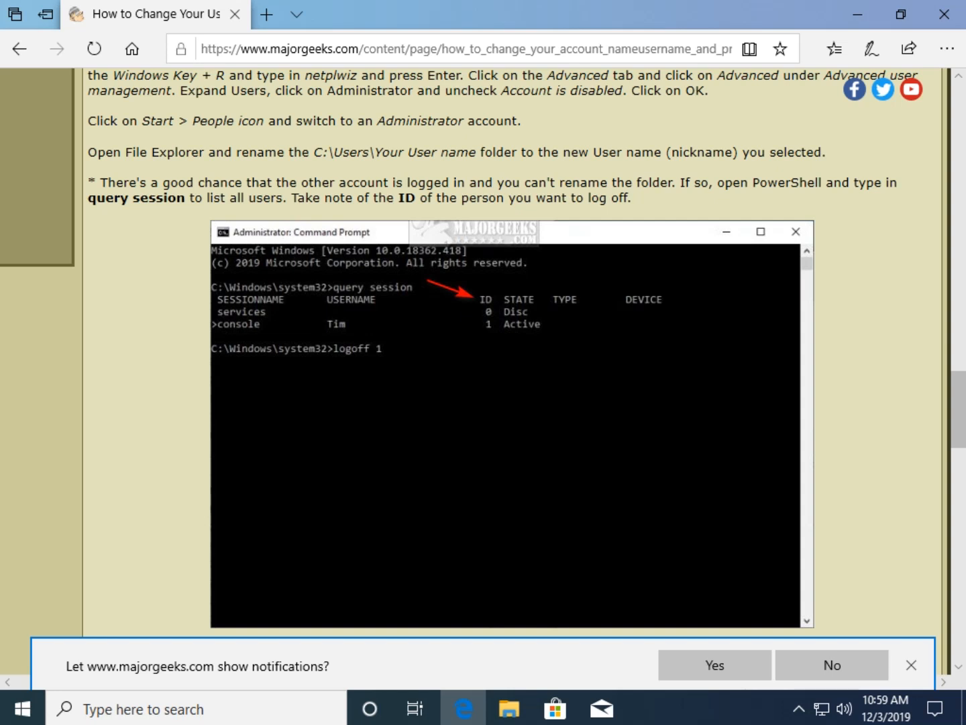
Step: Try to open the old user's profile folder under C:\Users in File Explorer, and decline permanent access to it
{"action": "scroll", "coordinate": [512, 369], "scroll_direction": "down", "scroll_amount": 2}
{"action": "scroll", "coordinate": [512, 369], "scroll_direction": "up", "scroll_amount": 2}
{"action": "left_click", "coordinate": [510, 708]}
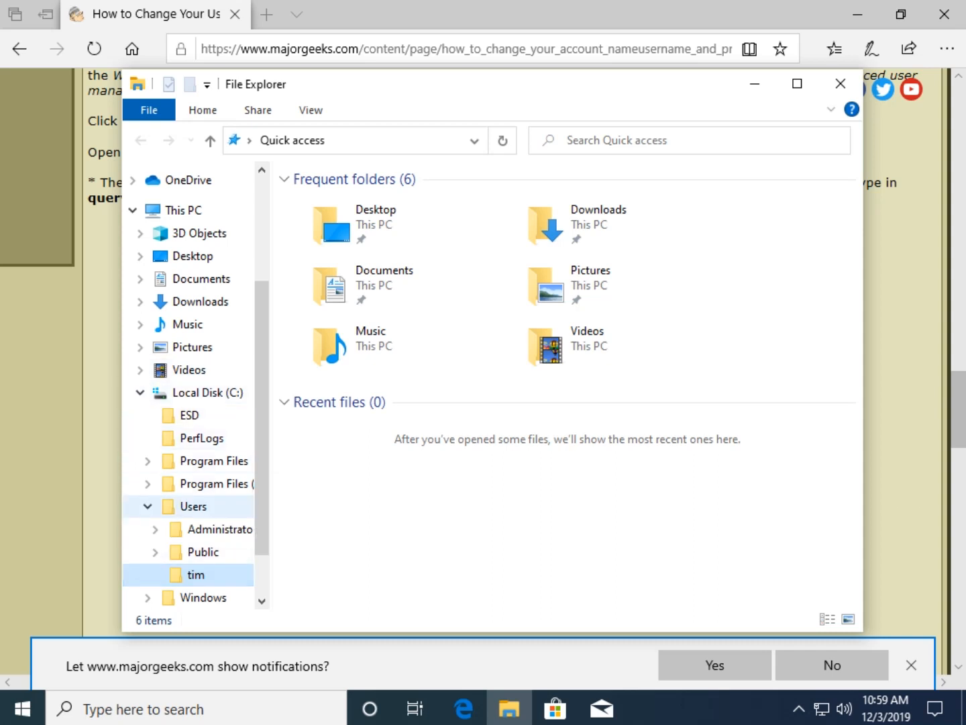
{"action": "left_click", "coordinate": [196, 574]}
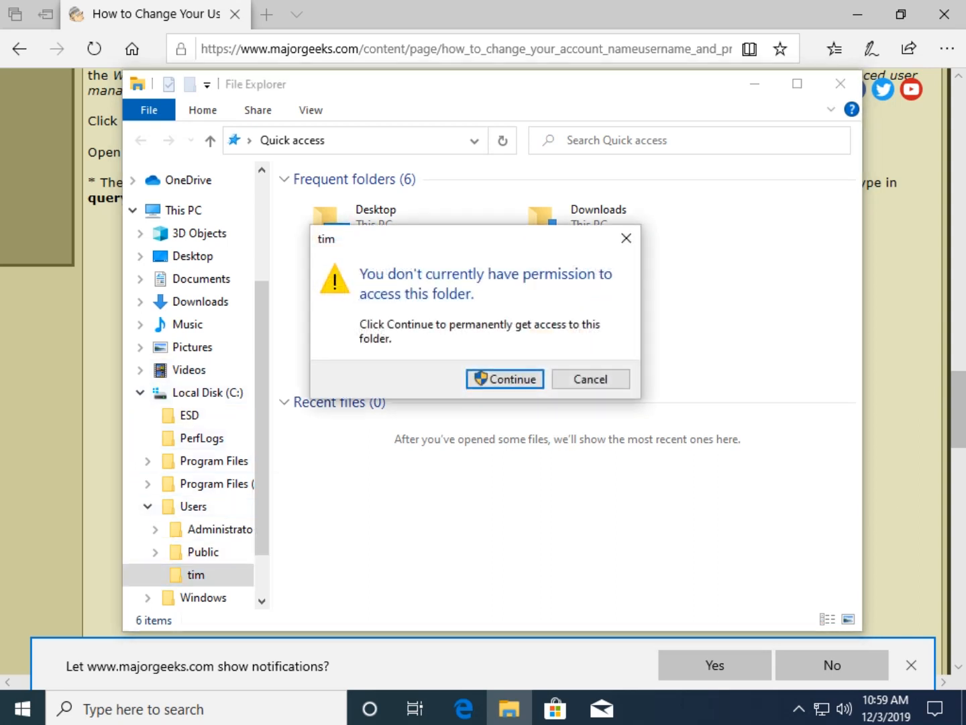
{"action": "left_click", "coordinate": [591, 379]}
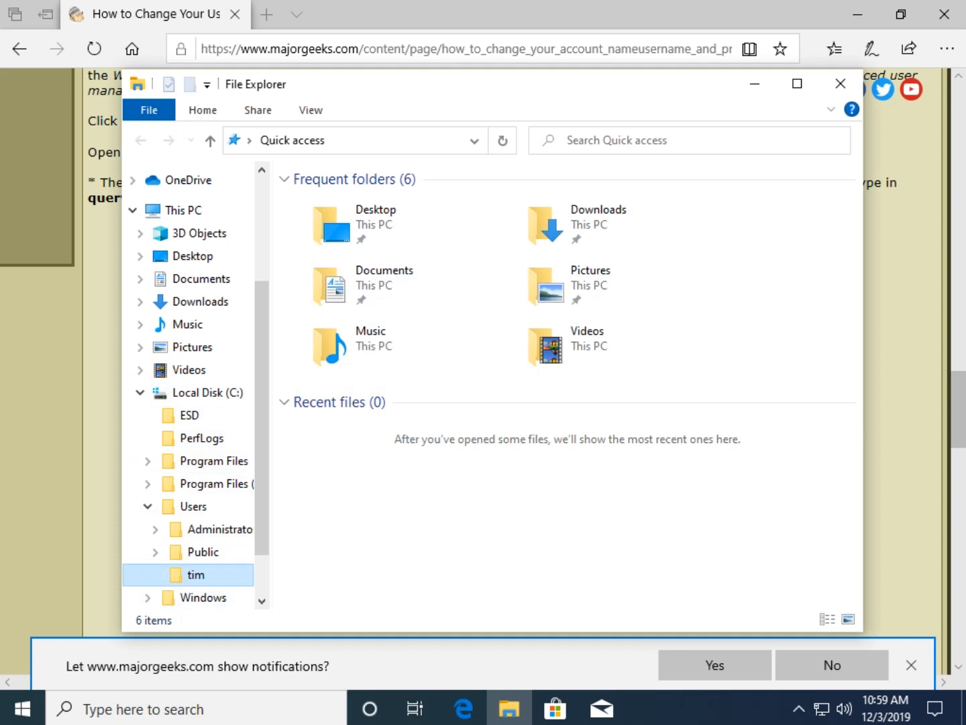
Step: Try to rename the old user's profile folder to MajorGeeks with administrator permission, and close File Explorer
{"action": "right_click", "coordinate": [217, 575]}
{"action": "left_click", "coordinate": [269, 503]}
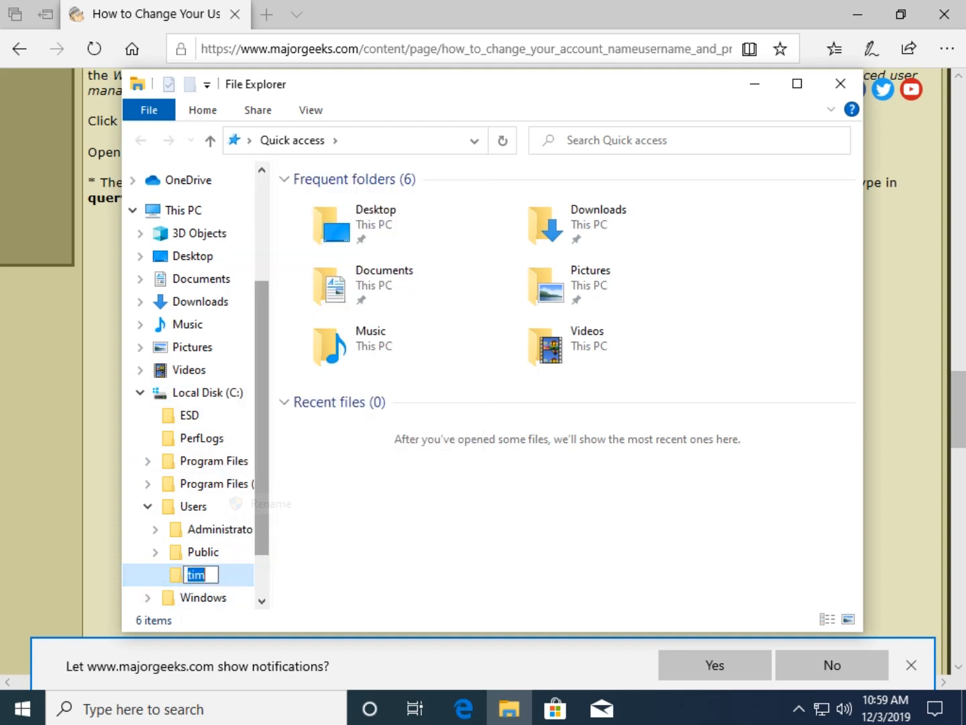
{"action": "type", "text": "MajorGeeks"}
{"action": "key", "text": "Escape"}
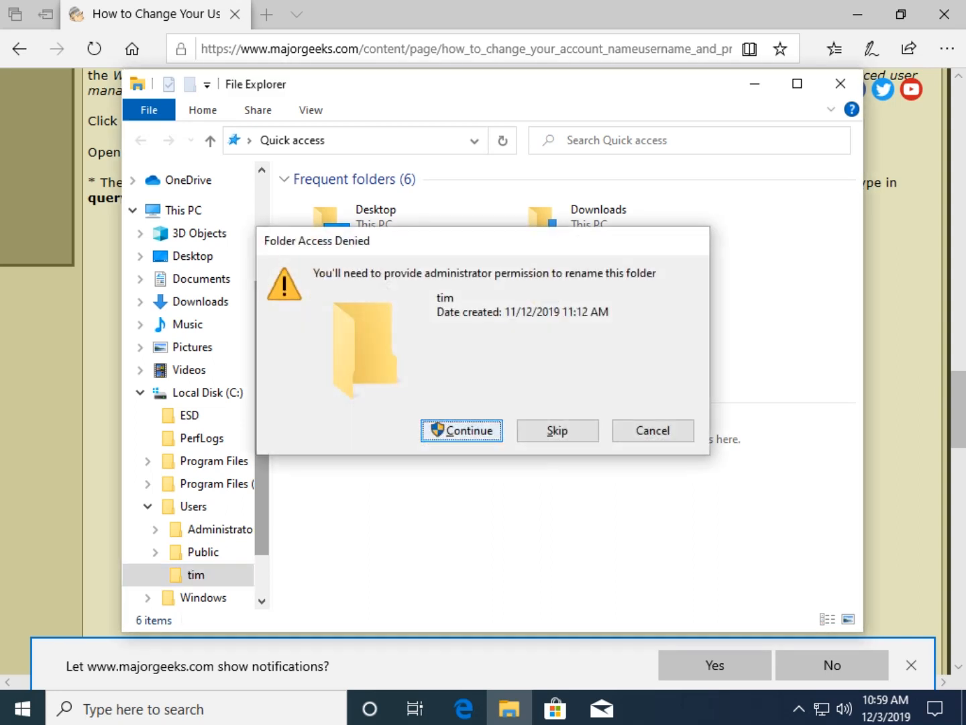
{"action": "key", "text": "Return"}
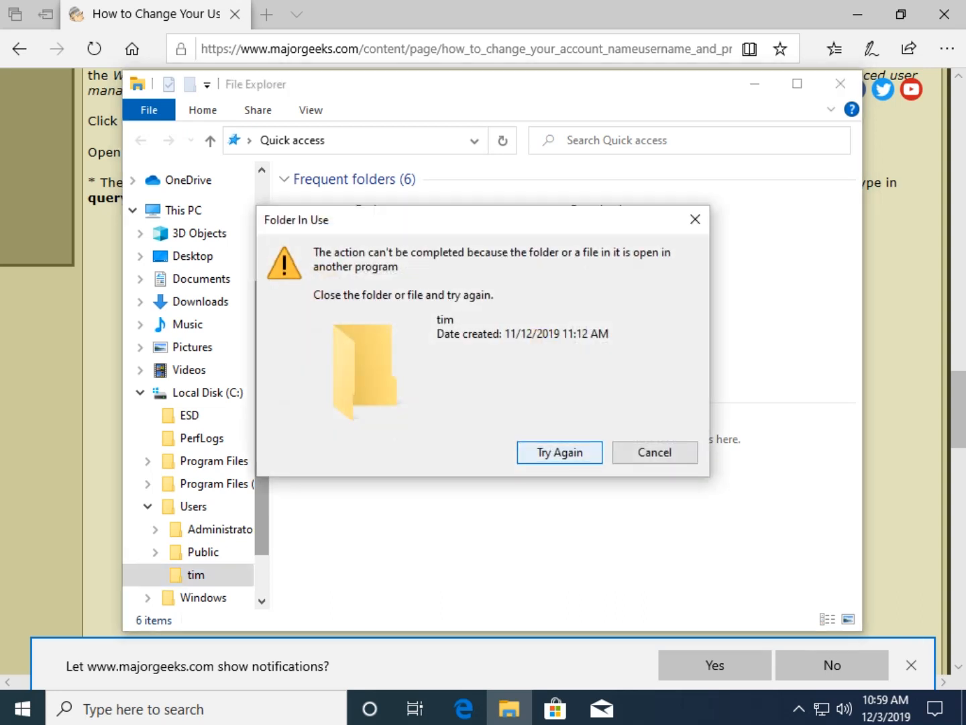
{"action": "key", "text": "Return"}
{"action": "key", "text": "Tab"}
{"action": "key", "text": "Return"}
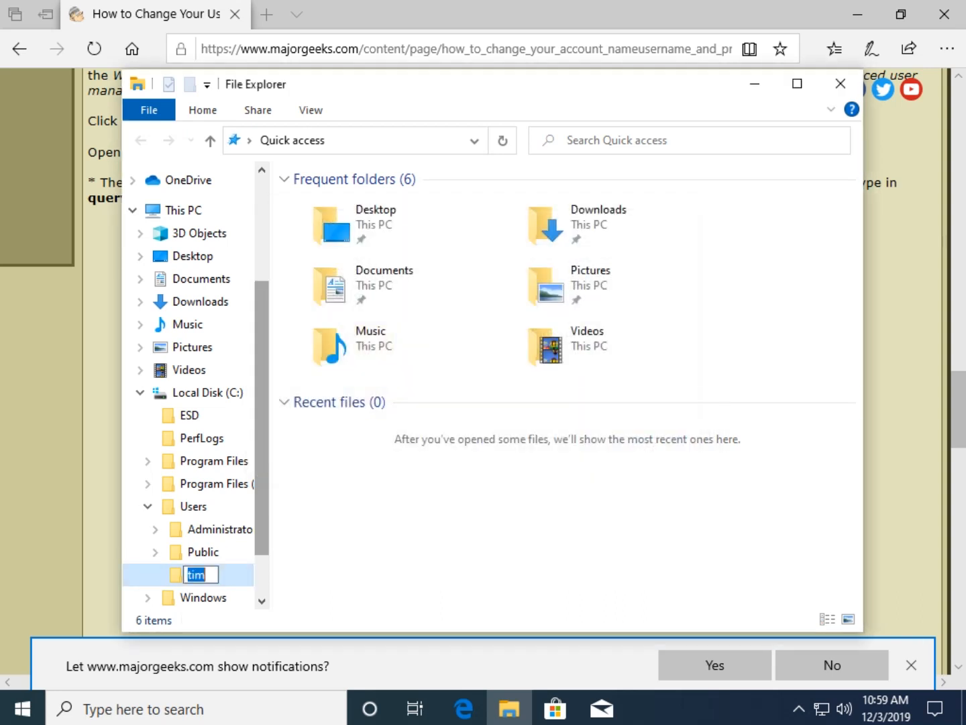
{"action": "key", "text": "Escape"}
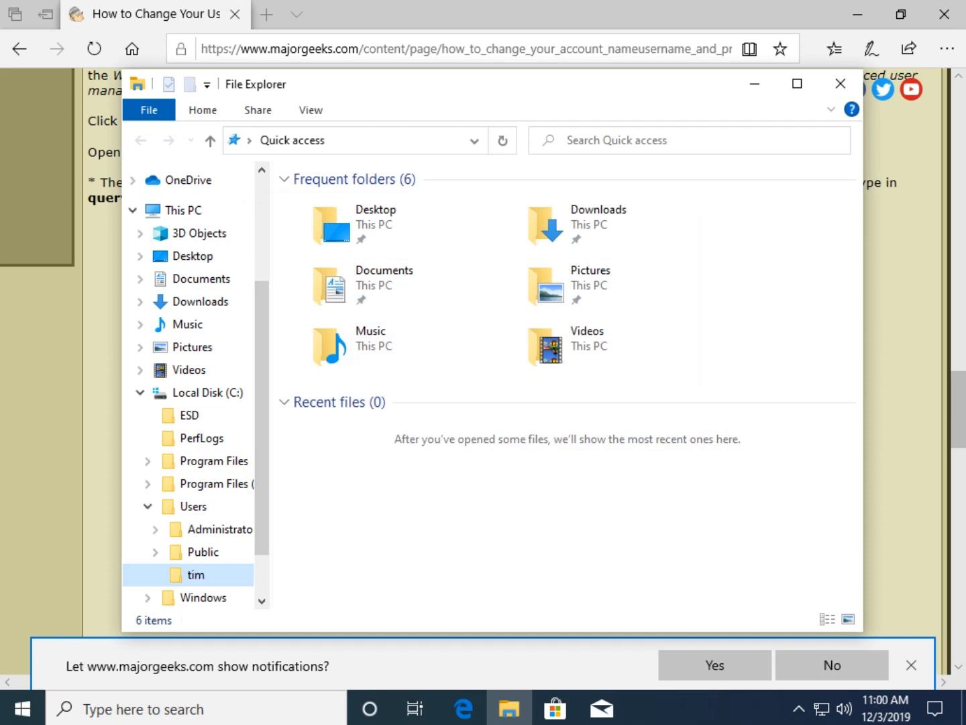
{"action": "key", "text": "alt+F4"}
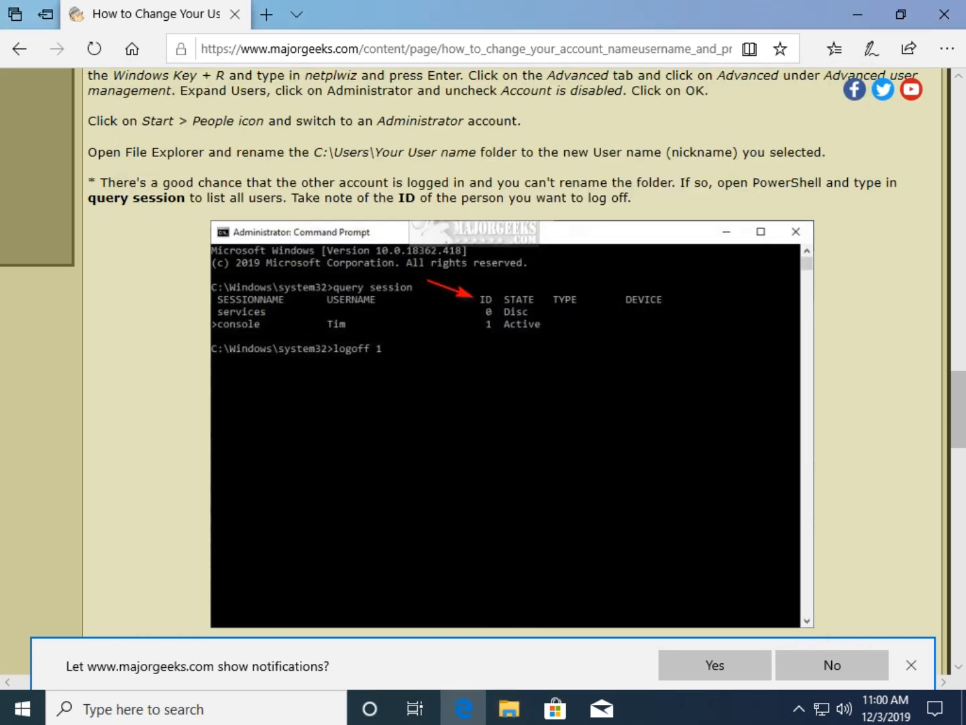
Step: Copy the "query session" command from the article and refuse the site's notifications
{"action": "left_click_drag", "start_coordinate": [88, 197], "coordinate": [184, 197]}
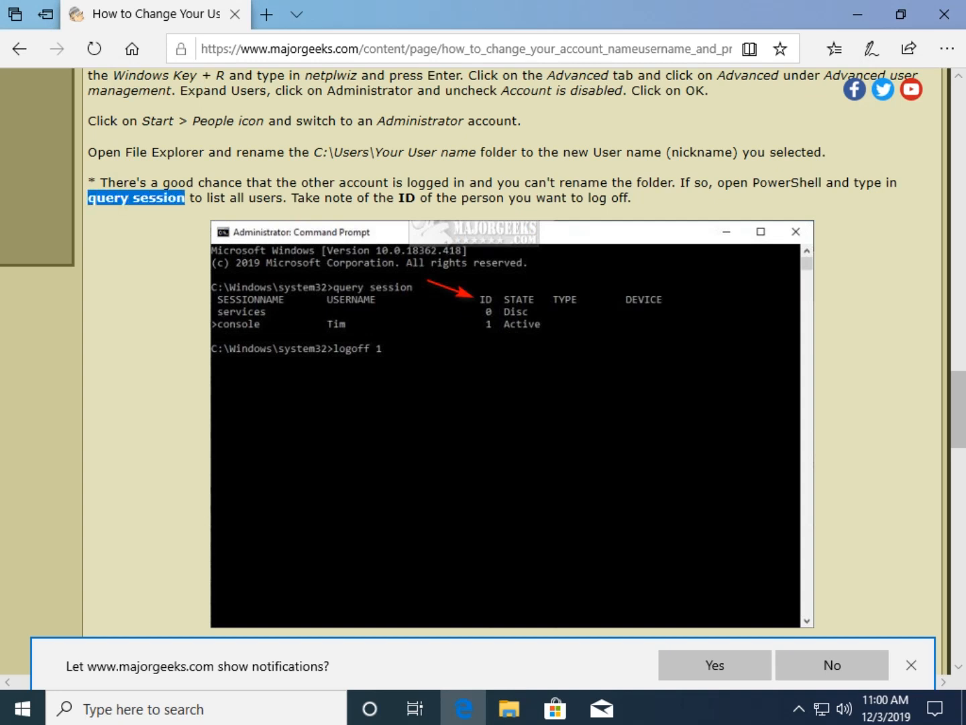
{"action": "right_click", "coordinate": [183, 199]}
{"action": "left_click", "coordinate": [208, 214]}
{"action": "left_click", "coordinate": [831, 666]}
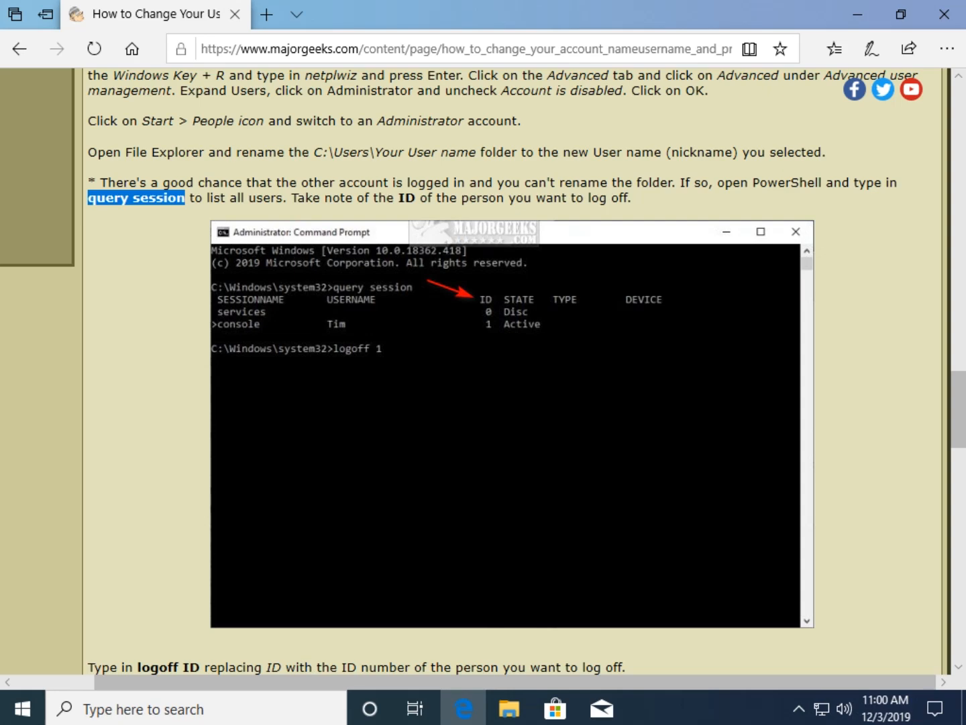
Step: Open Windows PowerShell with administrator rights and list the signed-in users with the "query session" command
{"action": "key", "text": "super+x"}
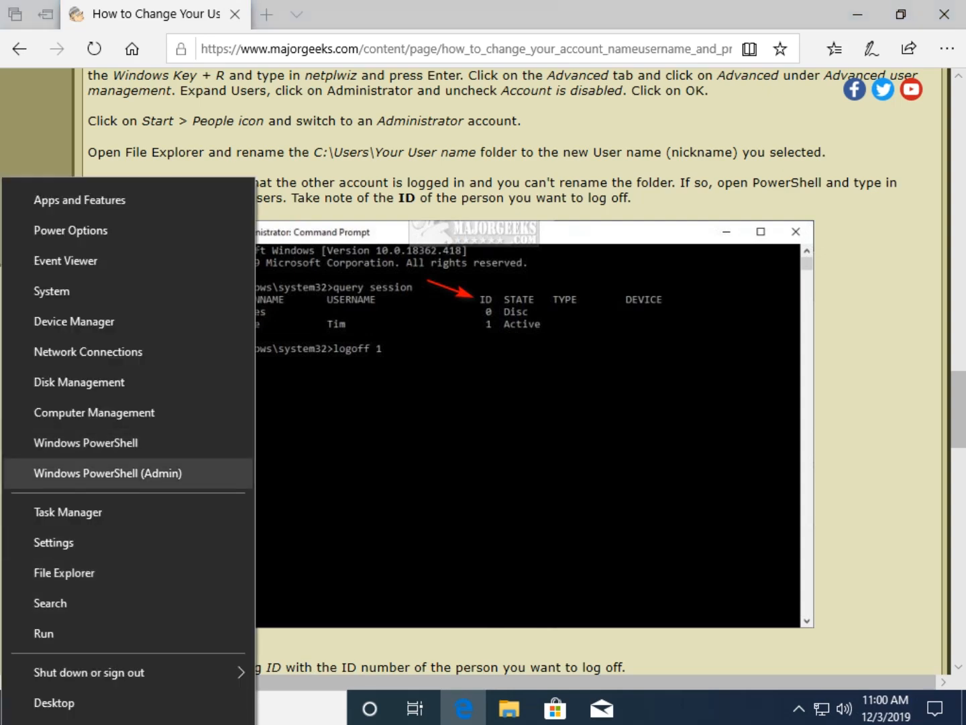
{"action": "key", "text": "Return"}
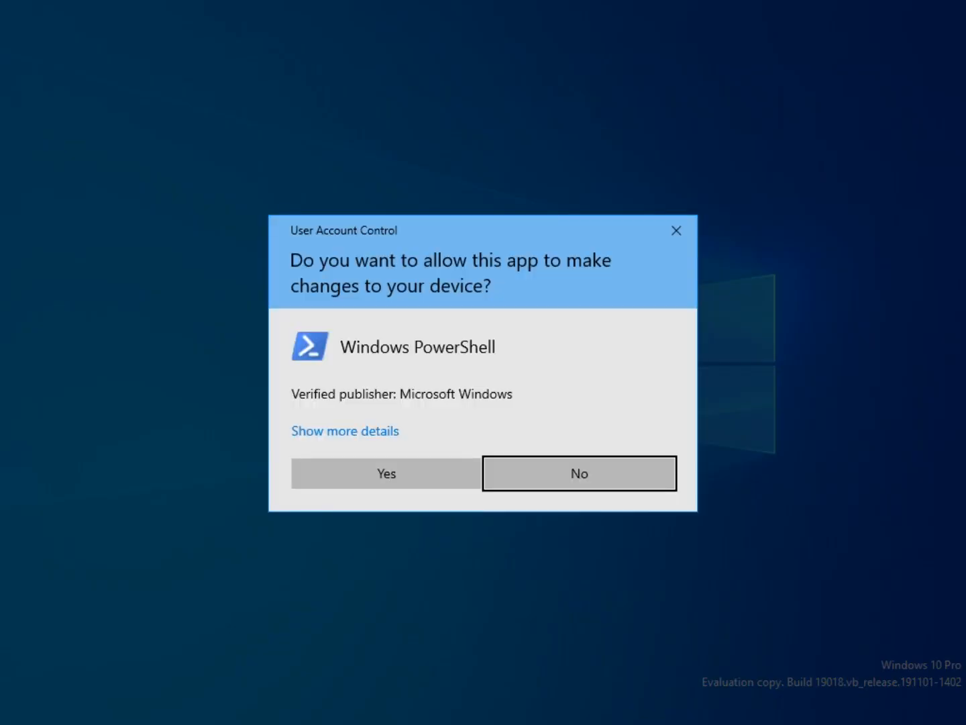
{"action": "key", "text": "Left"}
{"action": "key", "text": "Return"}
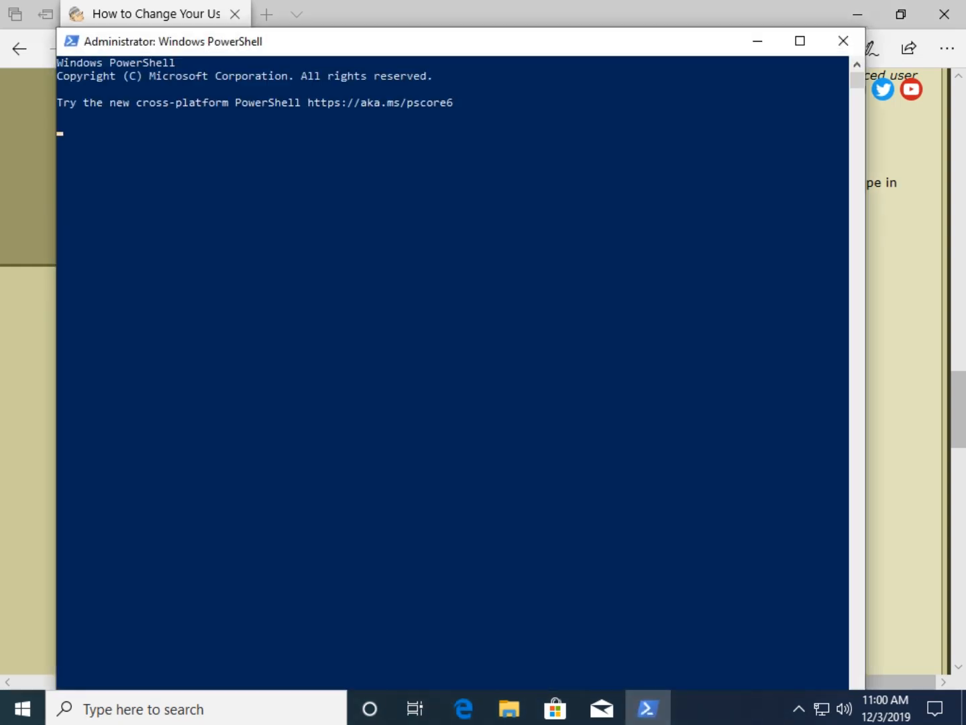
{"action": "left_click_drag", "start_coordinate": [408, 41], "coordinate": [442, 59]}
{"action": "type", "text": "query session"}
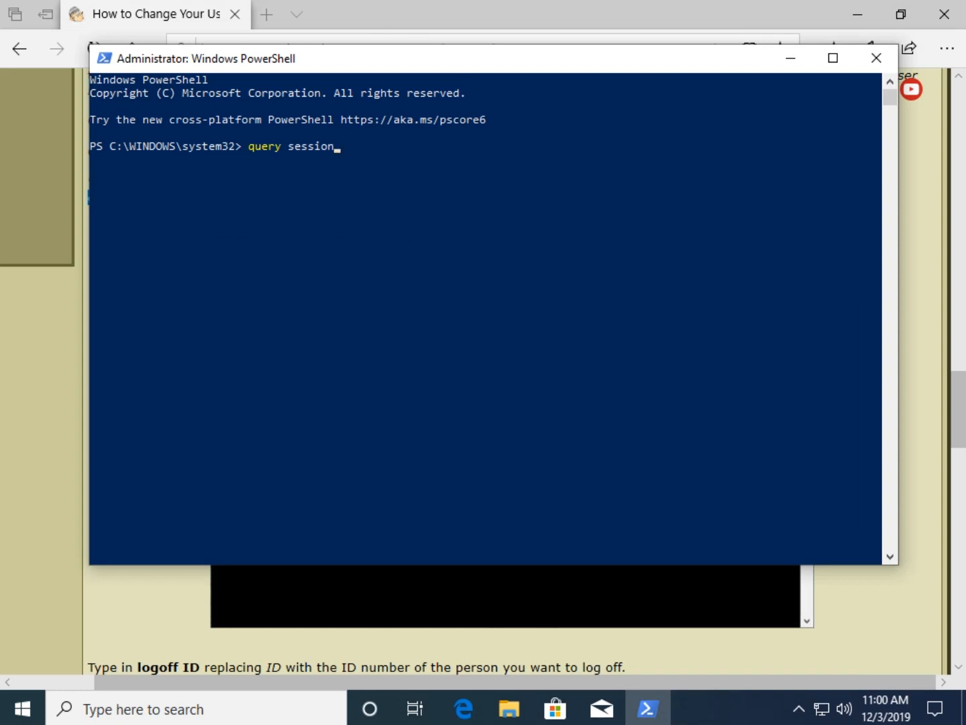
{"action": "key", "text": "Return"}
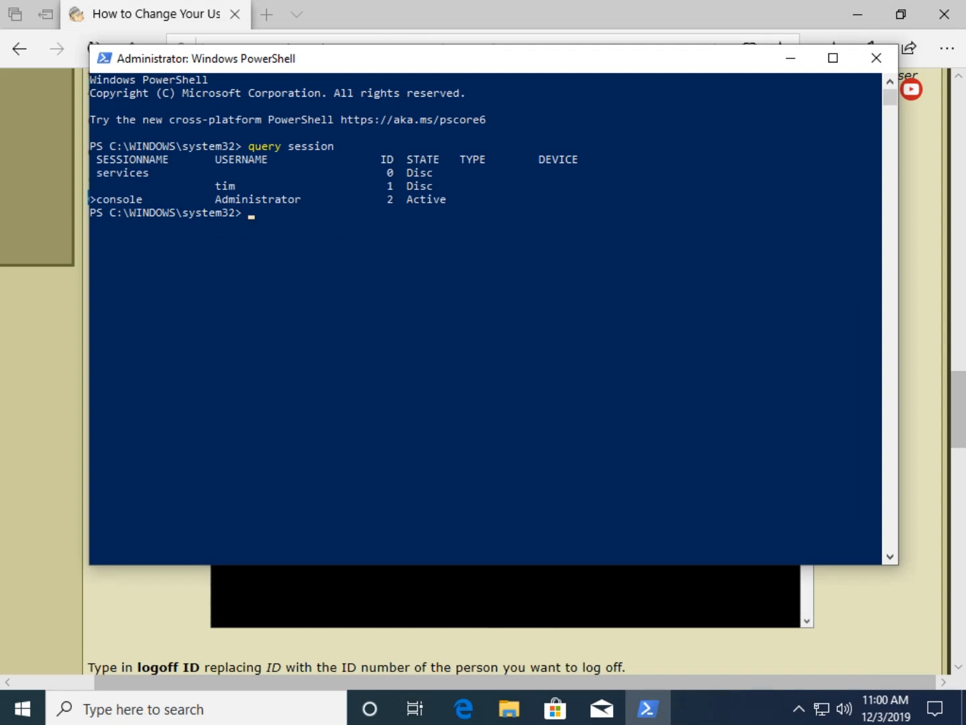
Step: Log off the old user's session by running "logoff 1", and return to the article in the browser
{"action": "left_click", "coordinate": [371, 251]}
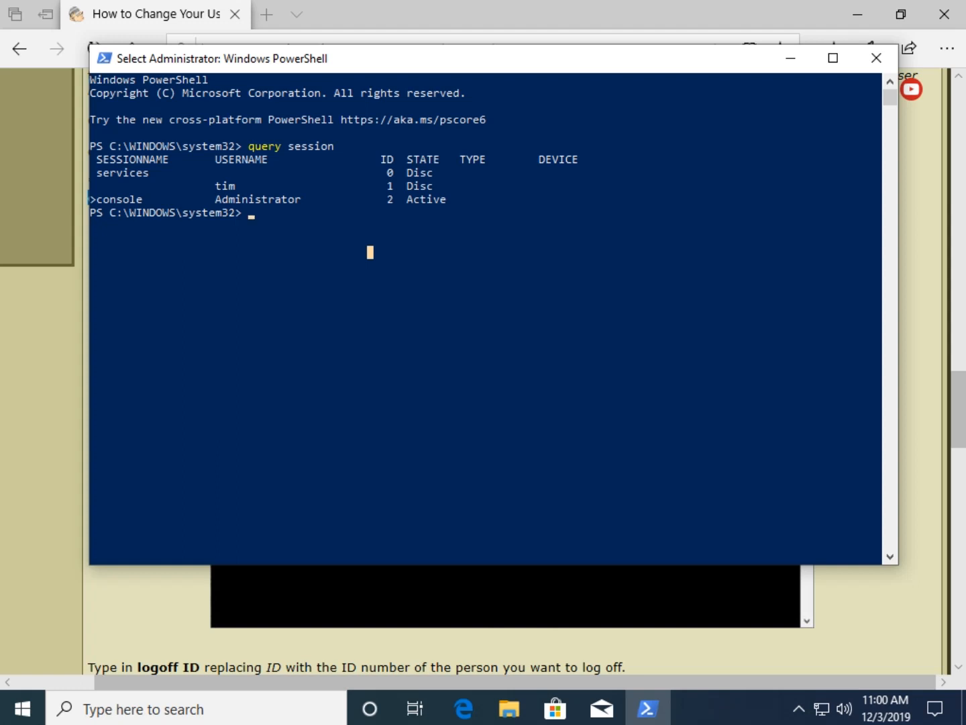
{"action": "type", "text": "logo"}
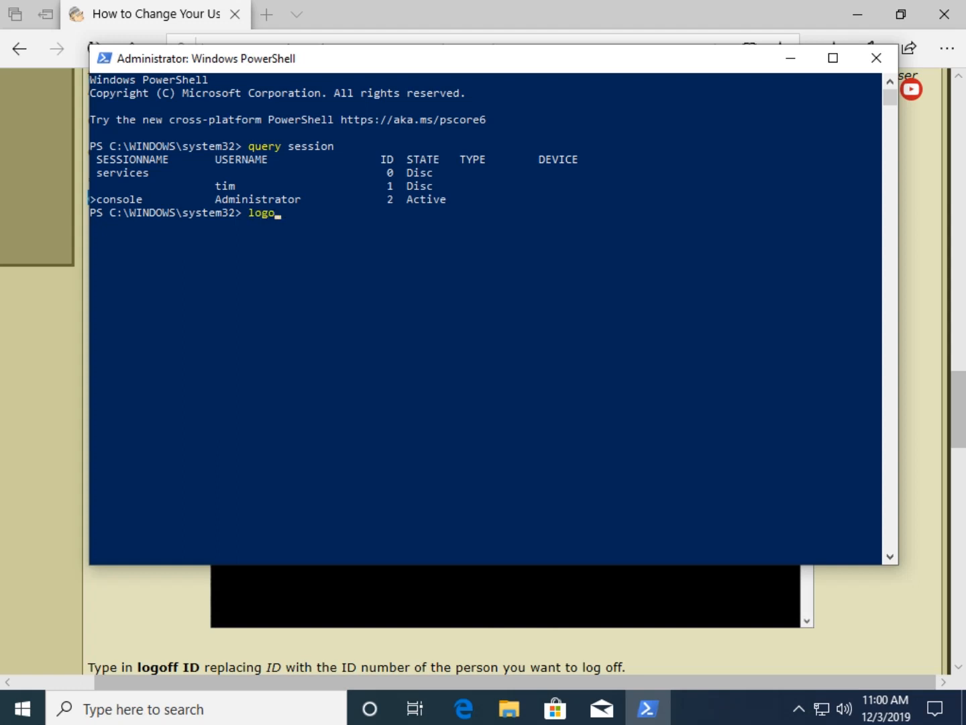
{"action": "type", "text": "ff"}
{"action": "type", "text": "1"}
{"action": "key", "text": "Return"}
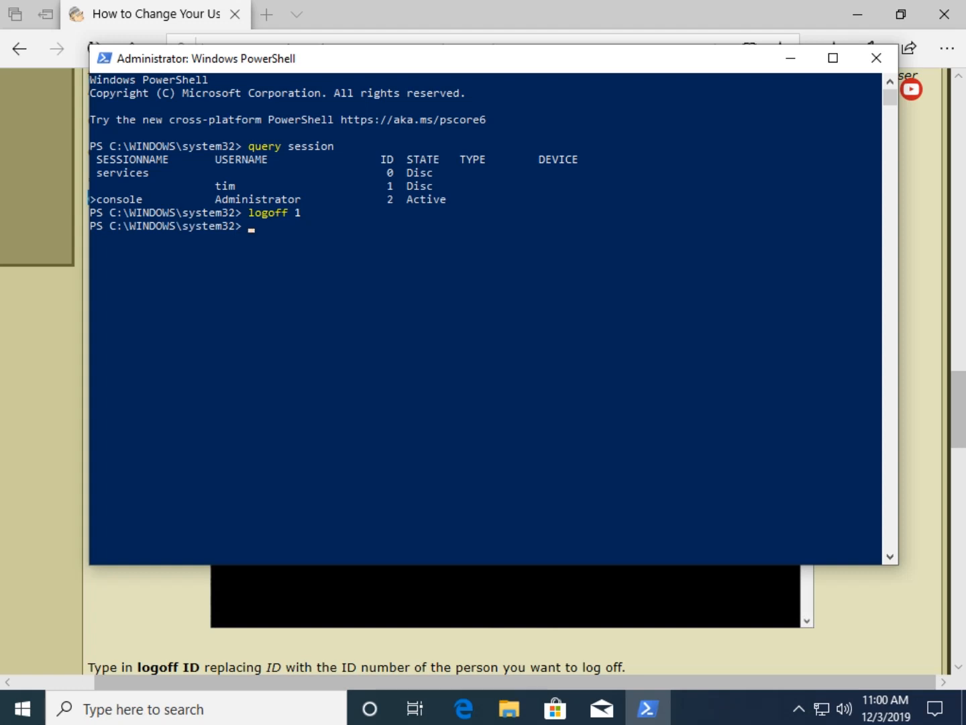
{"action": "left_click", "coordinate": [523, 648]}
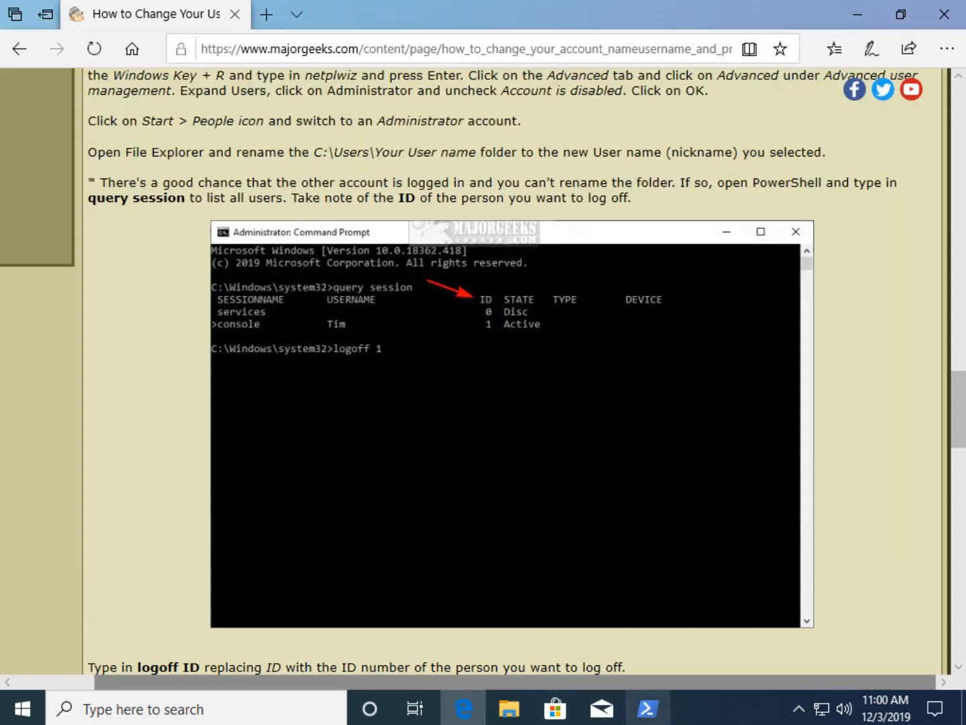
{"action": "left_click", "coordinate": [648, 709]}
{"action": "left_click", "coordinate": [520, 641]}
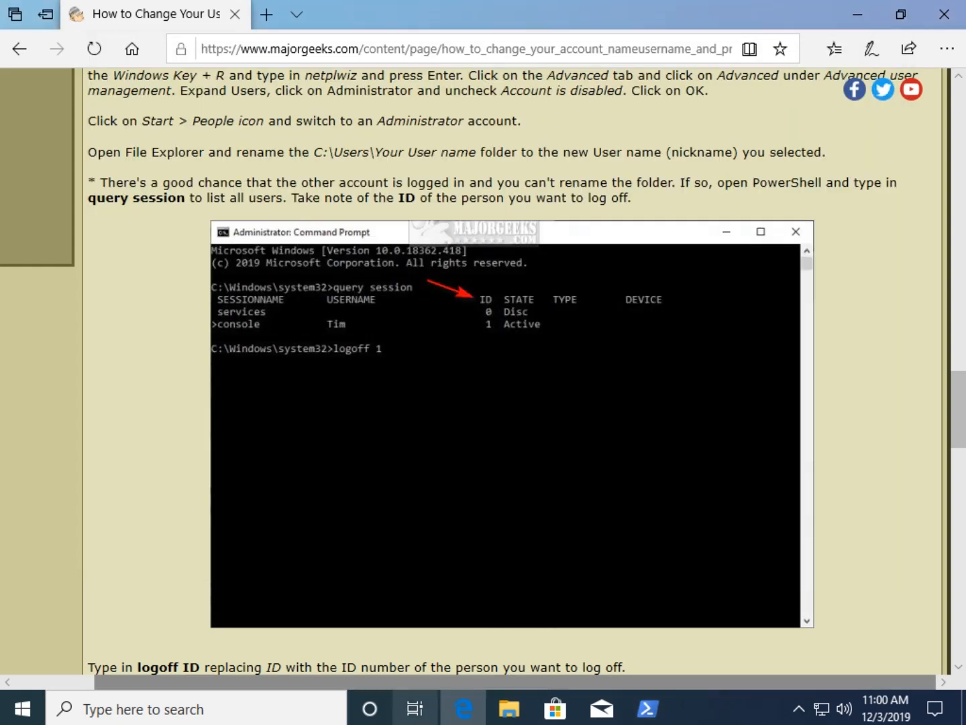
Step: Rename the old user's profile folder under C:\Users to MajorGeeks with administrator permission, and close File Explorer
{"action": "left_click", "coordinate": [510, 709]}
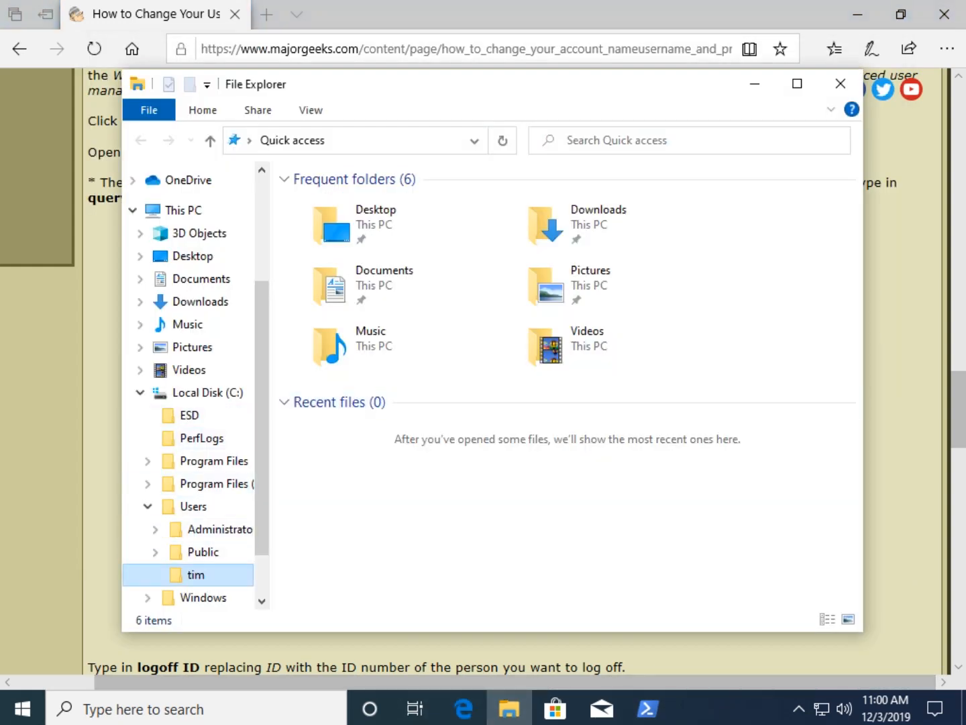
{"action": "right_click", "coordinate": [196, 576]}
{"action": "left_click", "coordinate": [232, 511]}
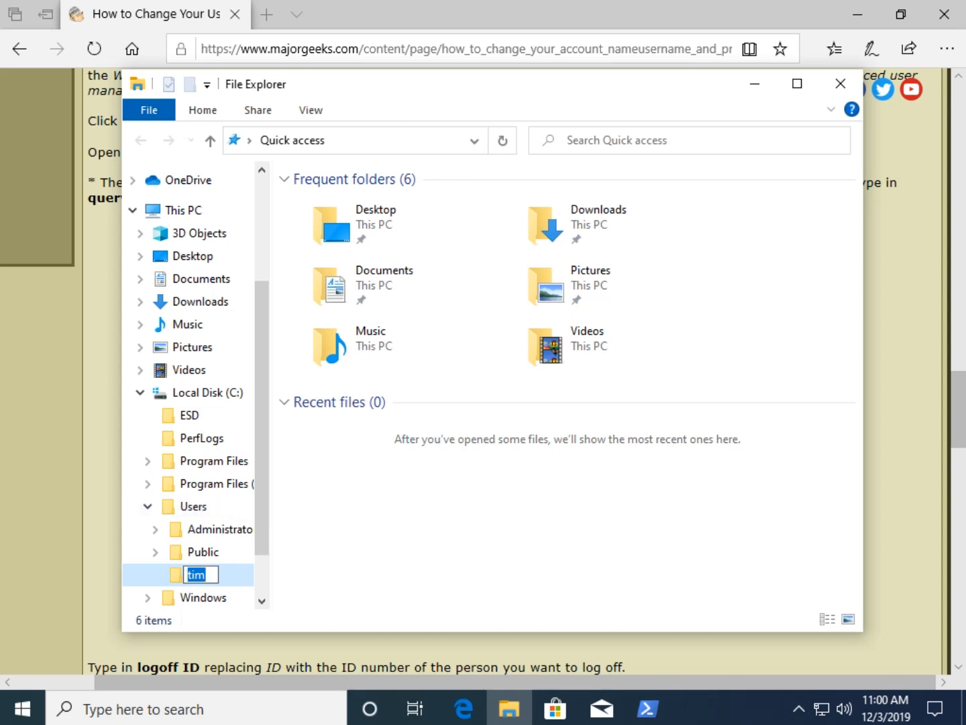
{"action": "type", "text": "MajorGe"}
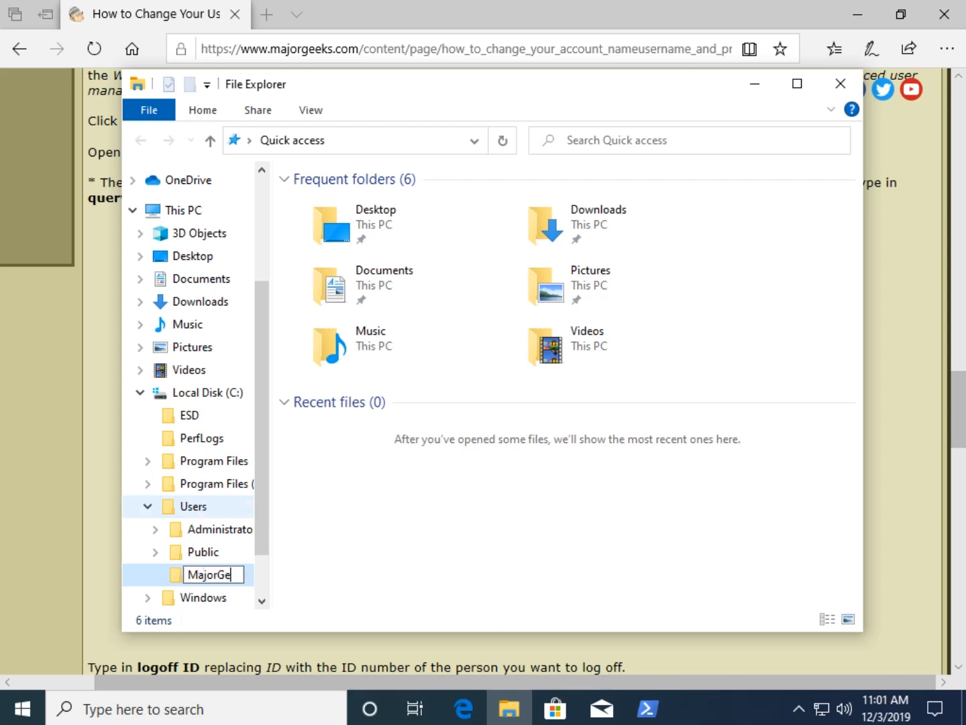
{"action": "type", "text": "eks"}
{"action": "key", "text": "Return"}
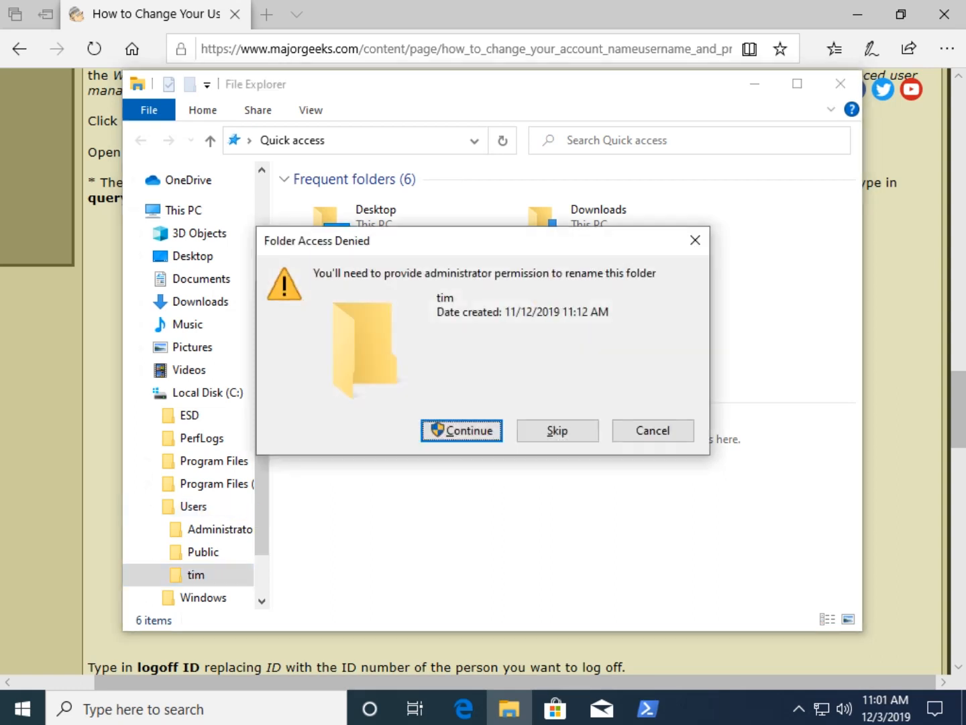
{"action": "key", "text": "Return"}
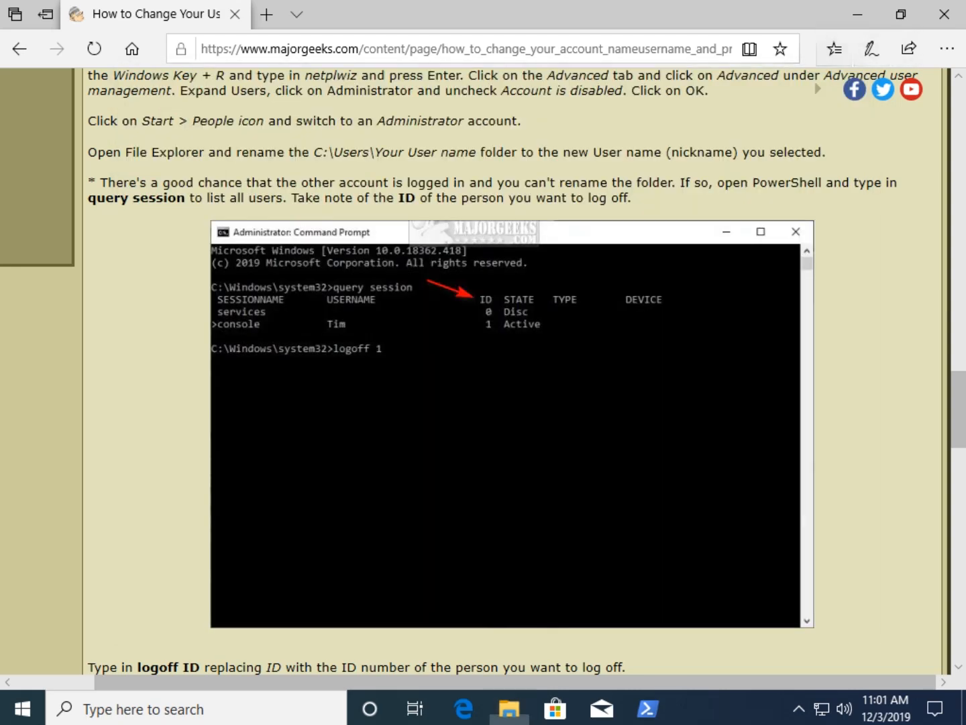
{"action": "left_click", "coordinate": [840, 84]}
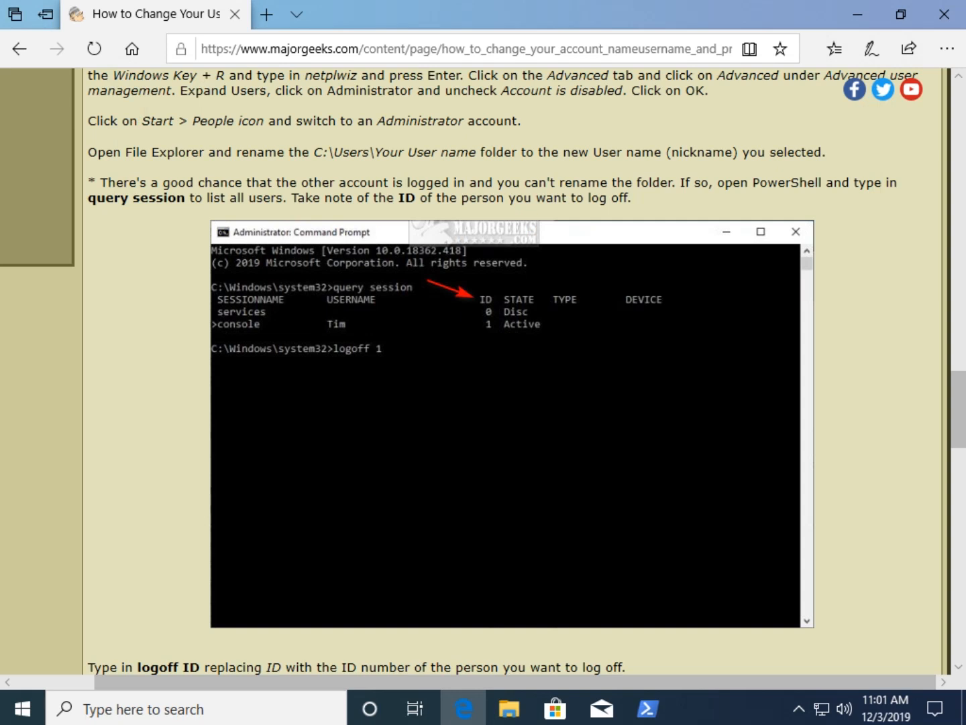
Step: Copy the registry path Computer\HKEY_LOCAL_MACHINE\SOFTWARE\Microsoft\Windows NT\CurrentVersion\ProfileList from the article
{"action": "scroll", "coordinate": [483, 369], "scroll_direction": "down", "scroll_amount": 3}
{"action": "scroll", "coordinate": [483, 369], "scroll_direction": "down", "scroll_amount": 1}
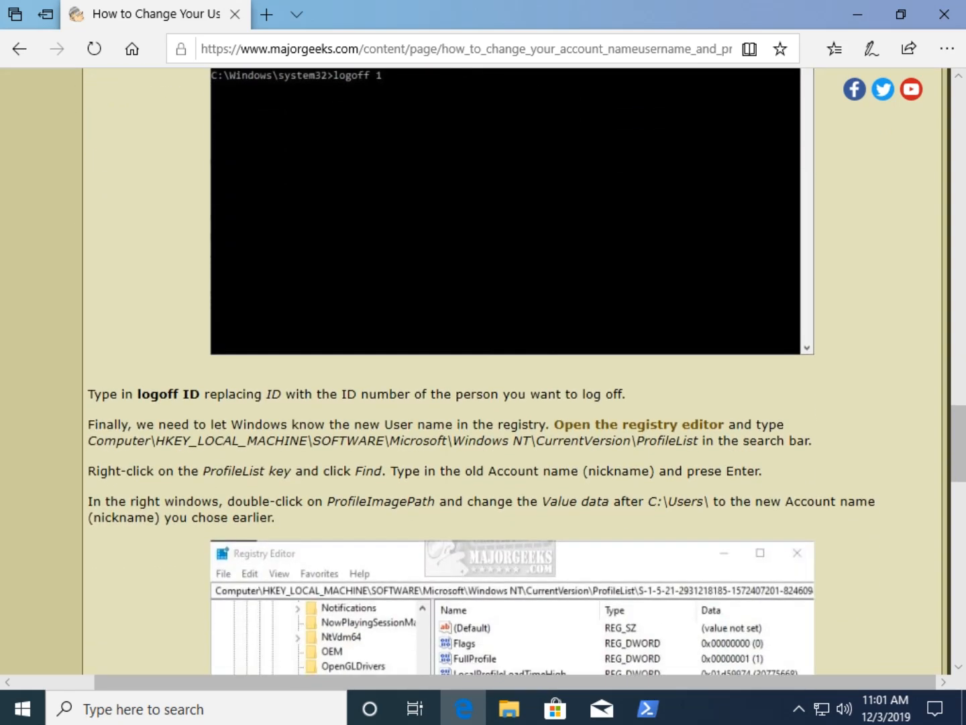
{"action": "scroll", "coordinate": [483, 369], "scroll_direction": "down", "scroll_amount": 3}
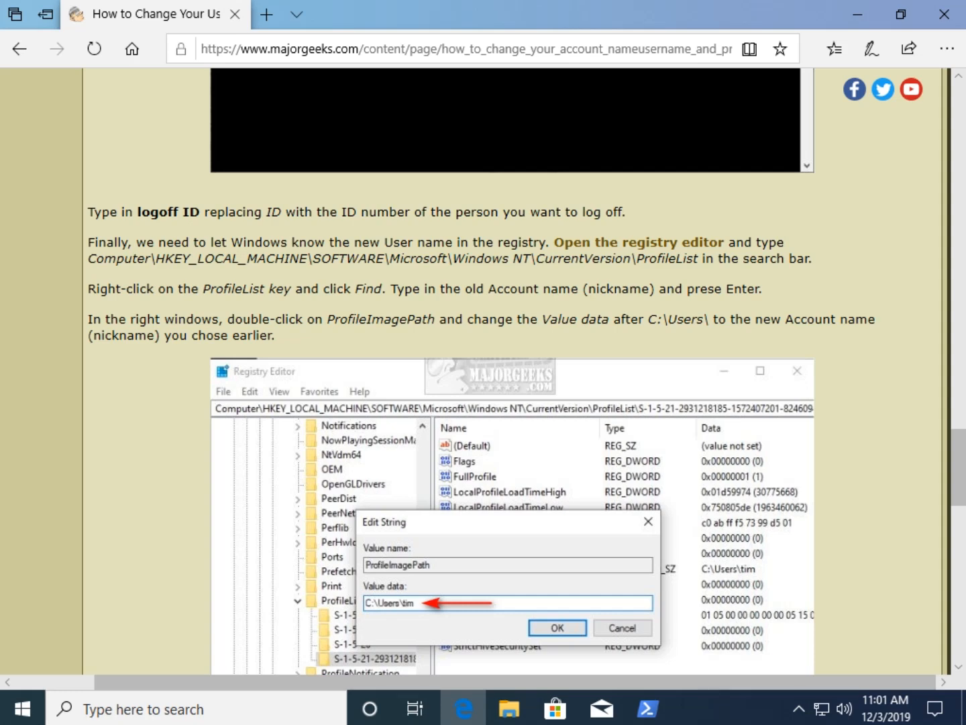
{"action": "left_click_drag", "start_coordinate": [88, 257], "coordinate": [697, 258]}
{"action": "right_click", "coordinate": [245, 256]}
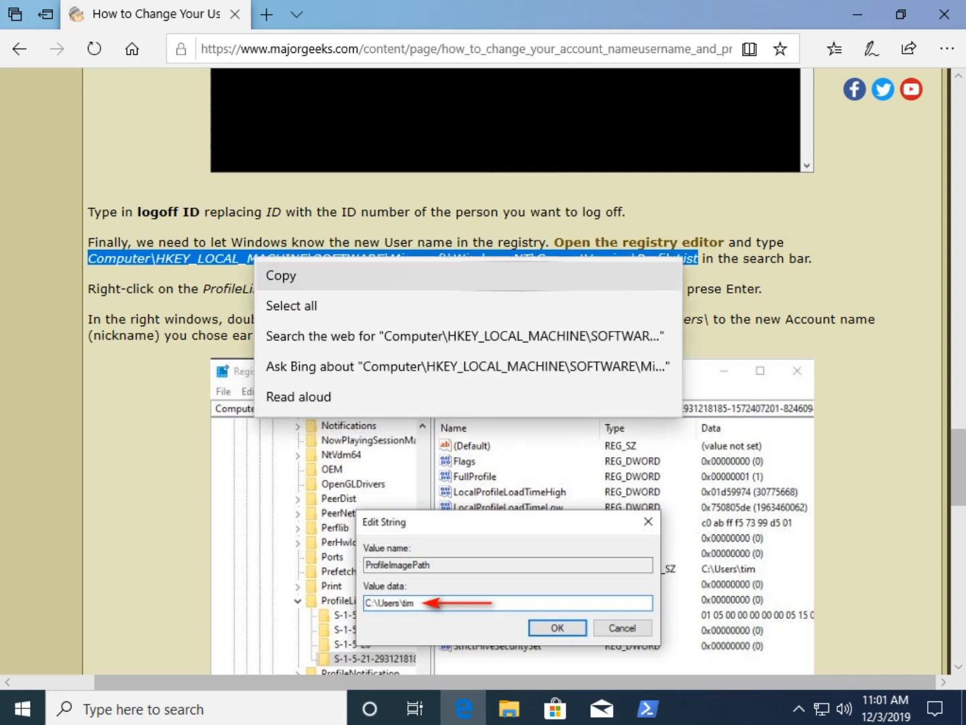
{"action": "left_click", "coordinate": [279, 271]}
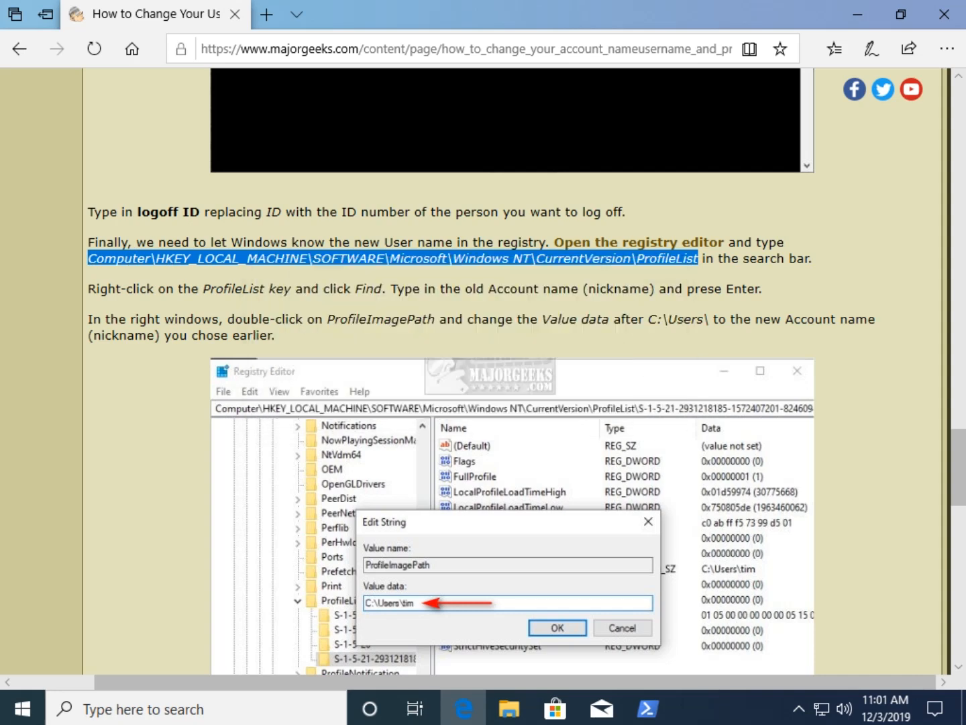
Step: Launch Registry Editor with the regedit command and allow it to make changes to the device
{"action": "key", "text": "super+r"}
{"action": "type", "text": "re"}
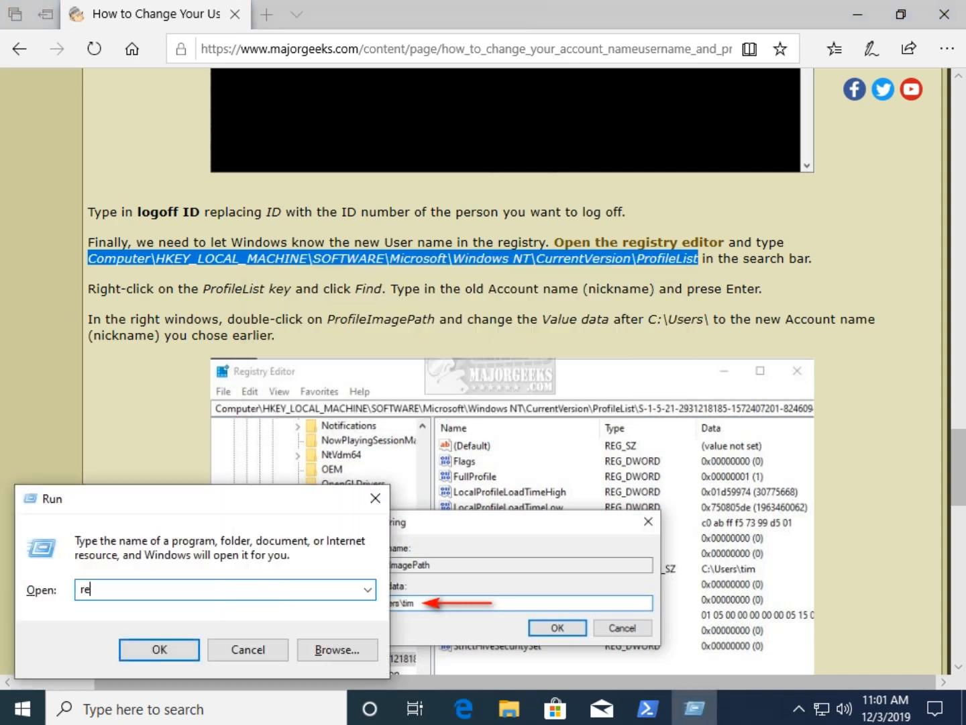
{"action": "type", "text": "gedit"}
{"action": "key", "text": "Return"}
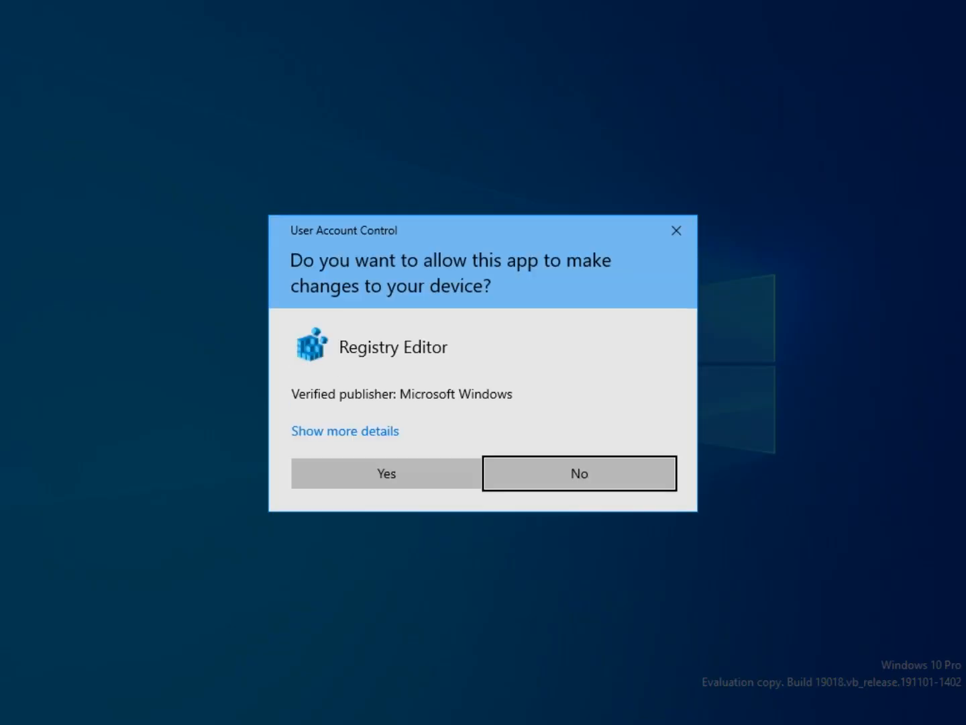
{"action": "key", "text": "Left"}
{"action": "key", "text": "Return"}
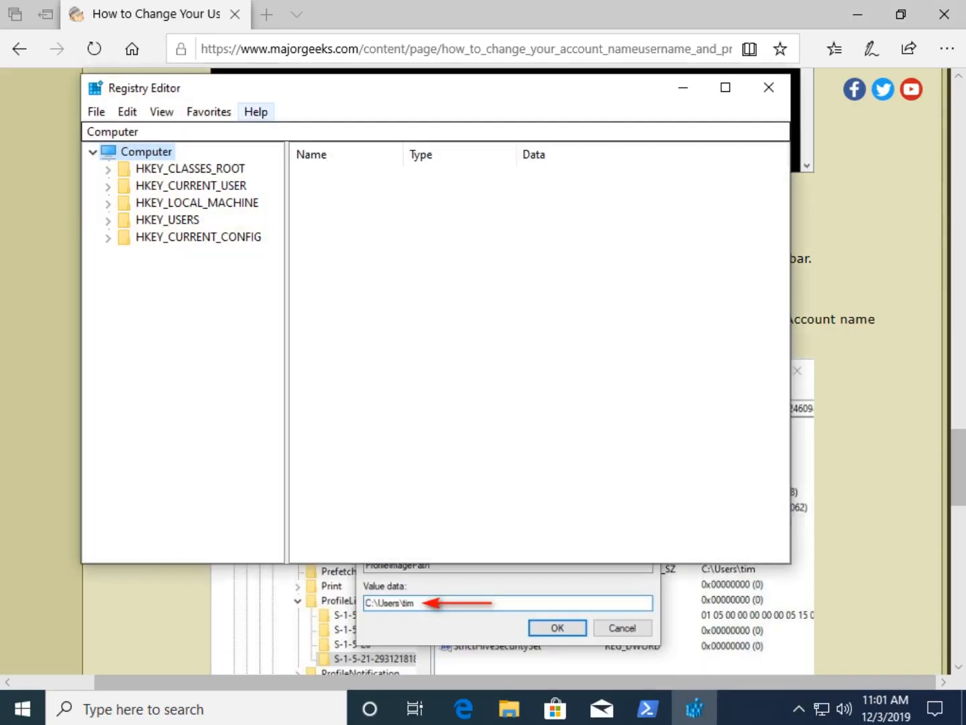
Step: Go to the copied ProfileList key in the registry and move the Registry Editor window slightly aside
{"action": "key", "text": "alt+d"}
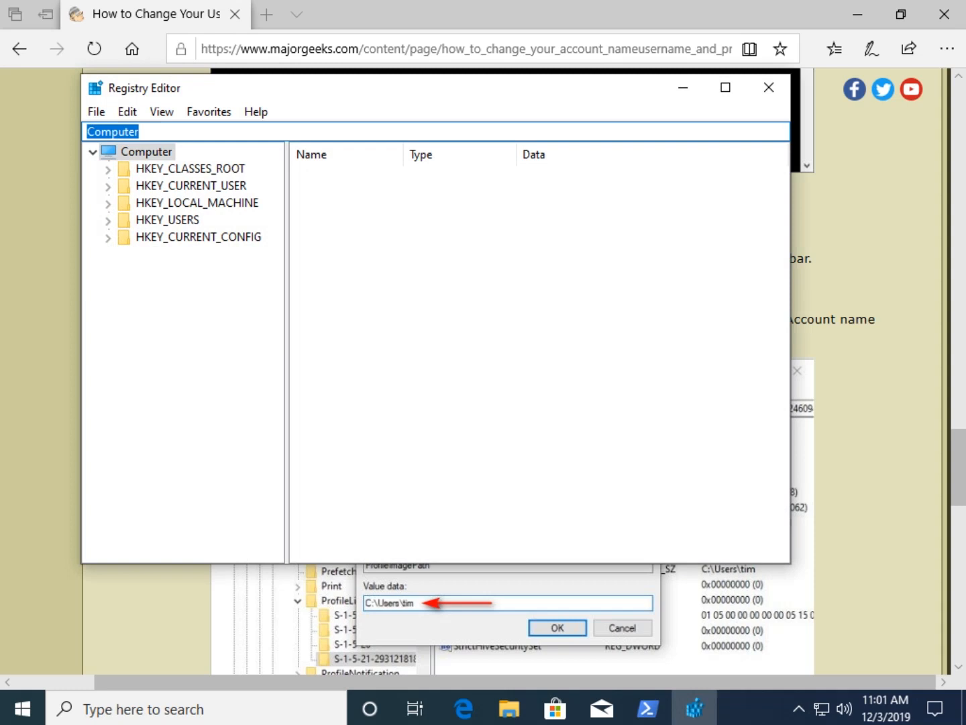
{"action": "key", "text": "ctrl+v"}
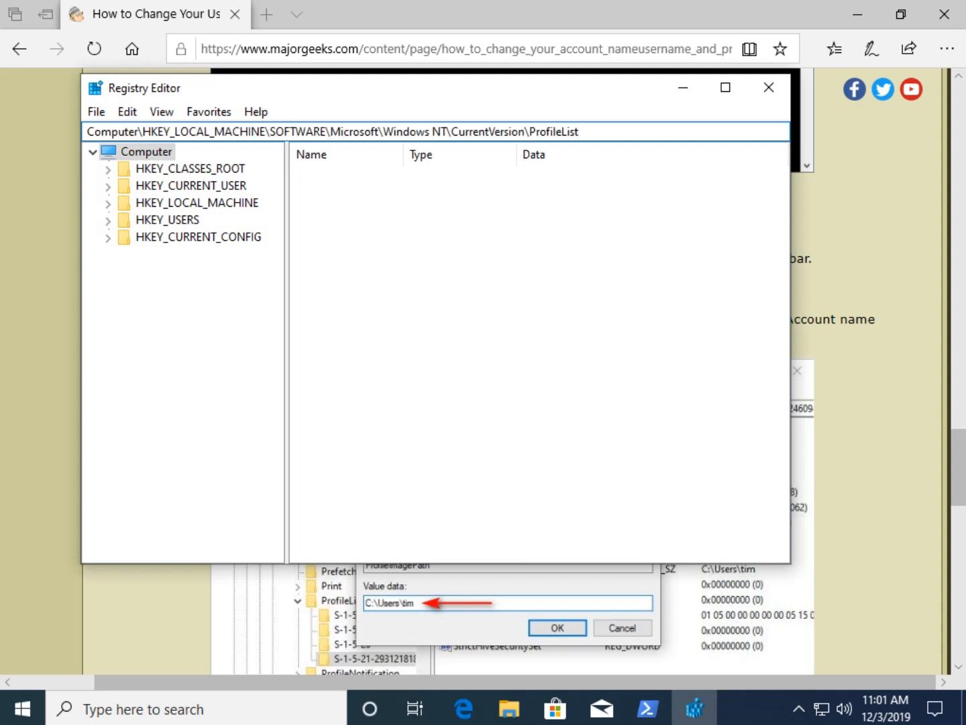
{"action": "key", "text": "Return"}
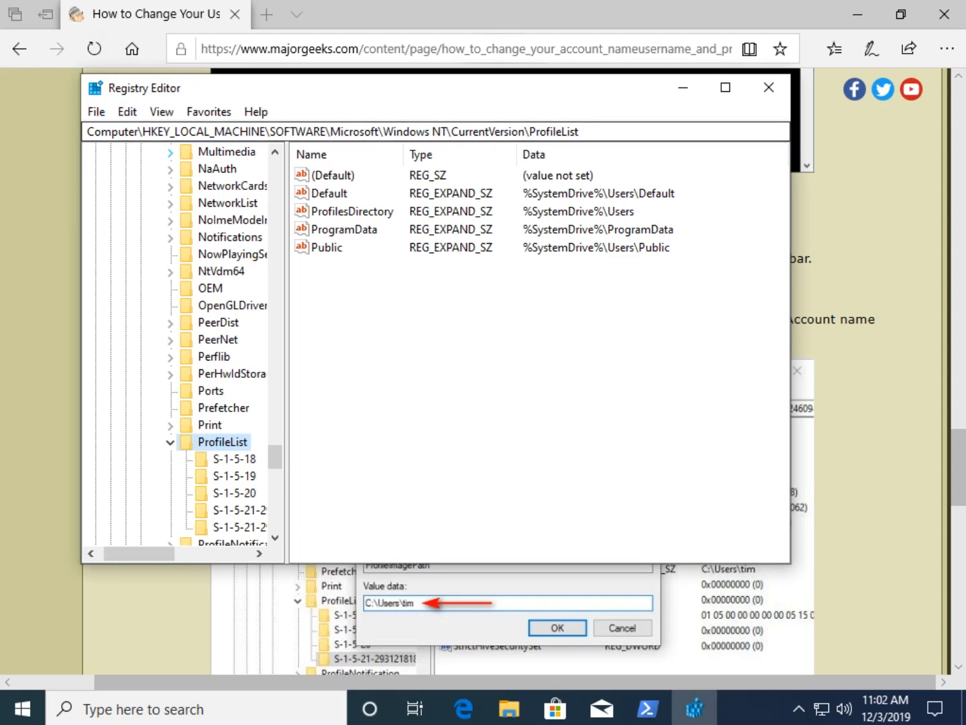
{"action": "left_click_drag", "start_coordinate": [499, 93], "coordinate": [554, 88]}
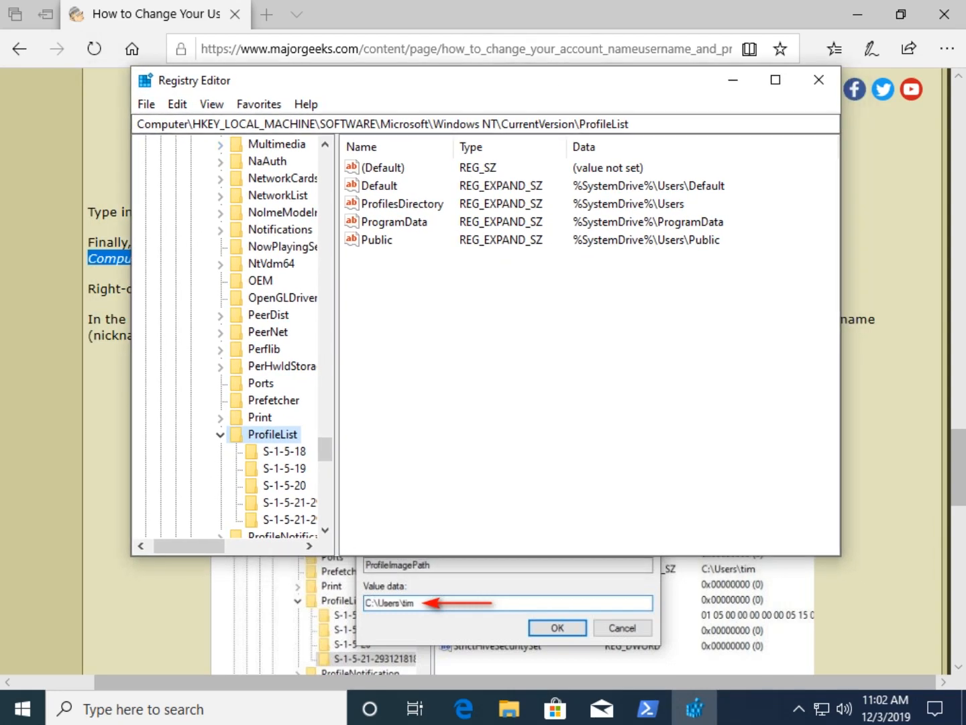
Step: Search from the ProfileList key for the old account name to locate that user's profile key
{"action": "right_click", "coordinate": [289, 435]}
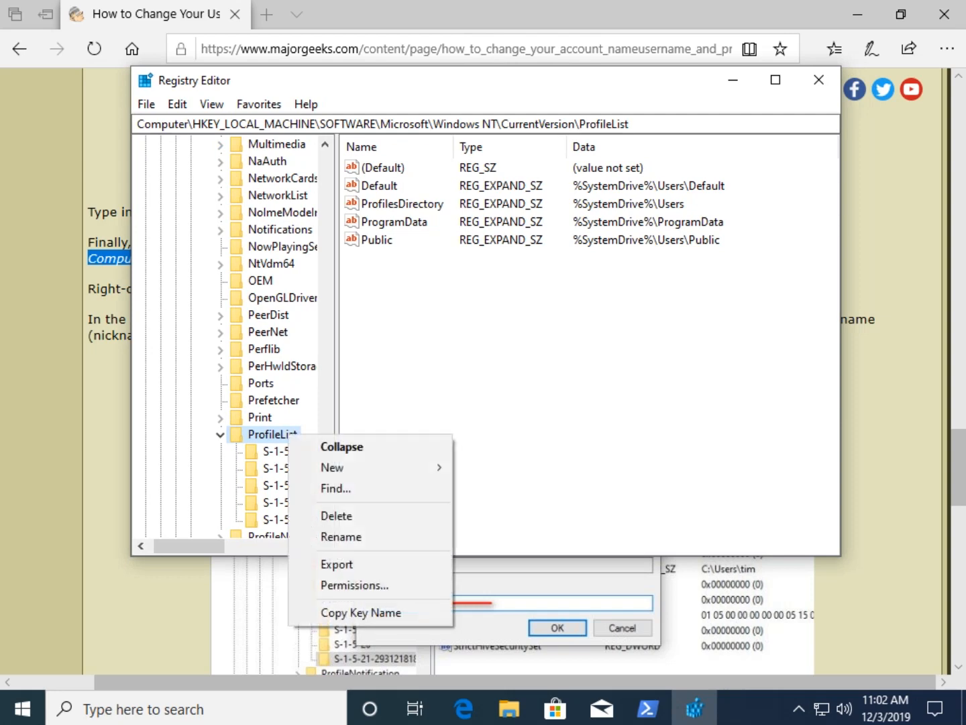
{"action": "left_click", "coordinate": [334, 488]}
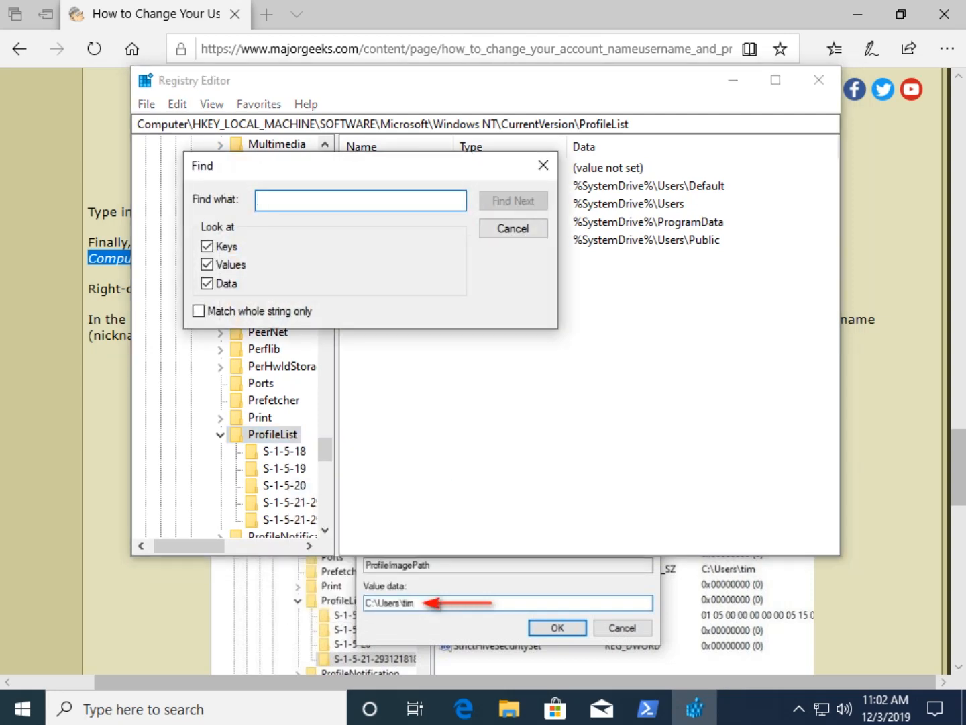
{"action": "type", "text": "tim"}
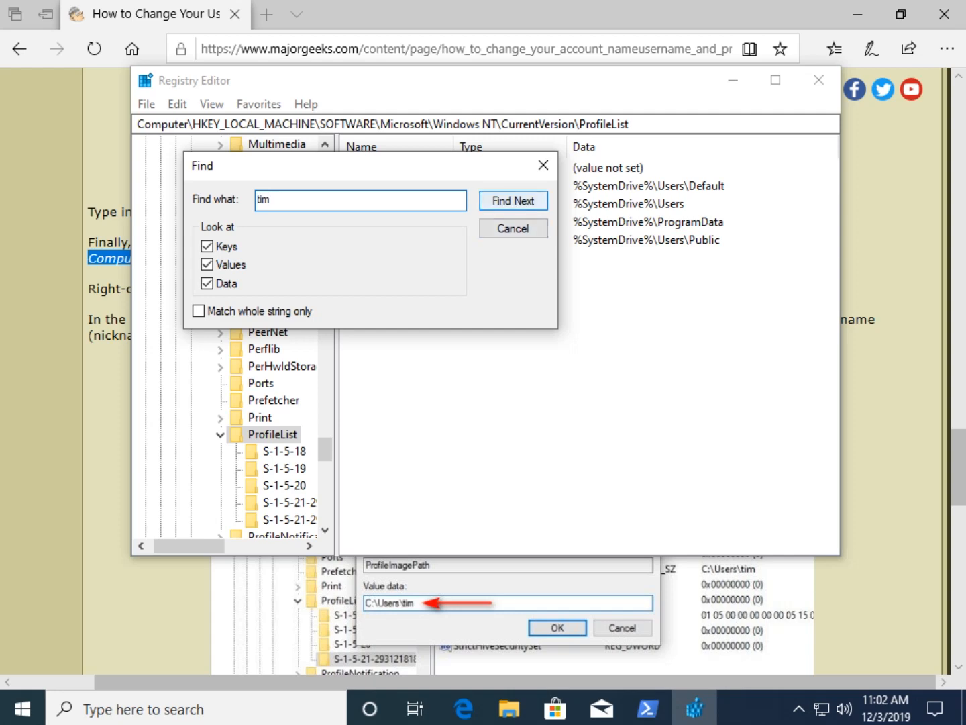
{"action": "key", "text": "Return"}
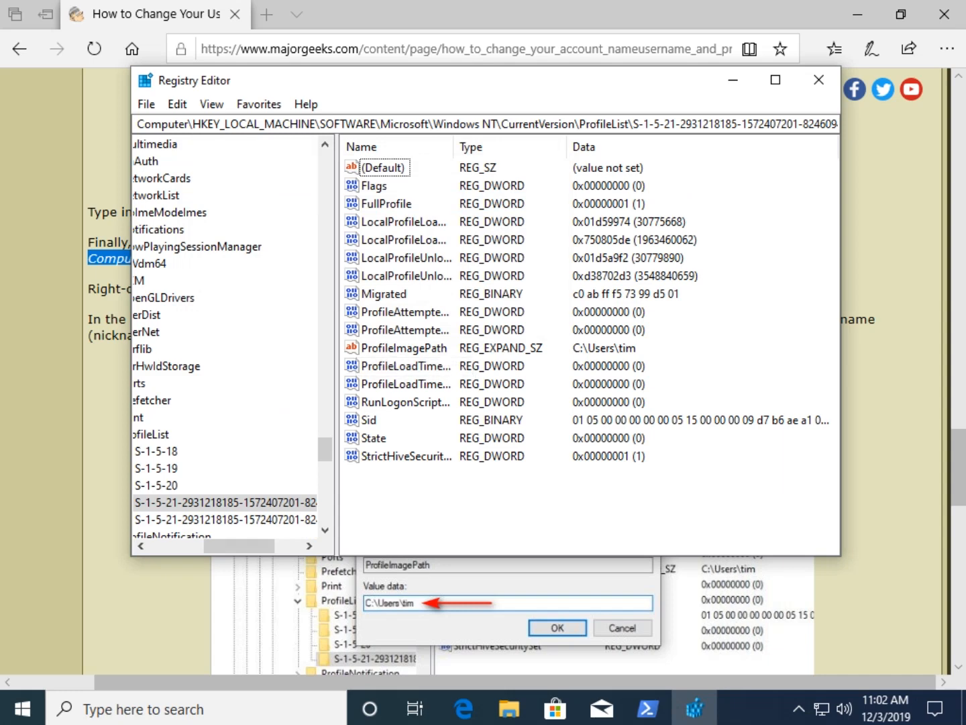
{"action": "mouse_move", "coordinate": [240, 546]}
{"action": "left_mouse_down"}
{"action": "mouse_move", "coordinate": [185, 547]}
{"action": "mouse_move", "coordinate": [232, 546]}
{"action": "left_mouse_up"}
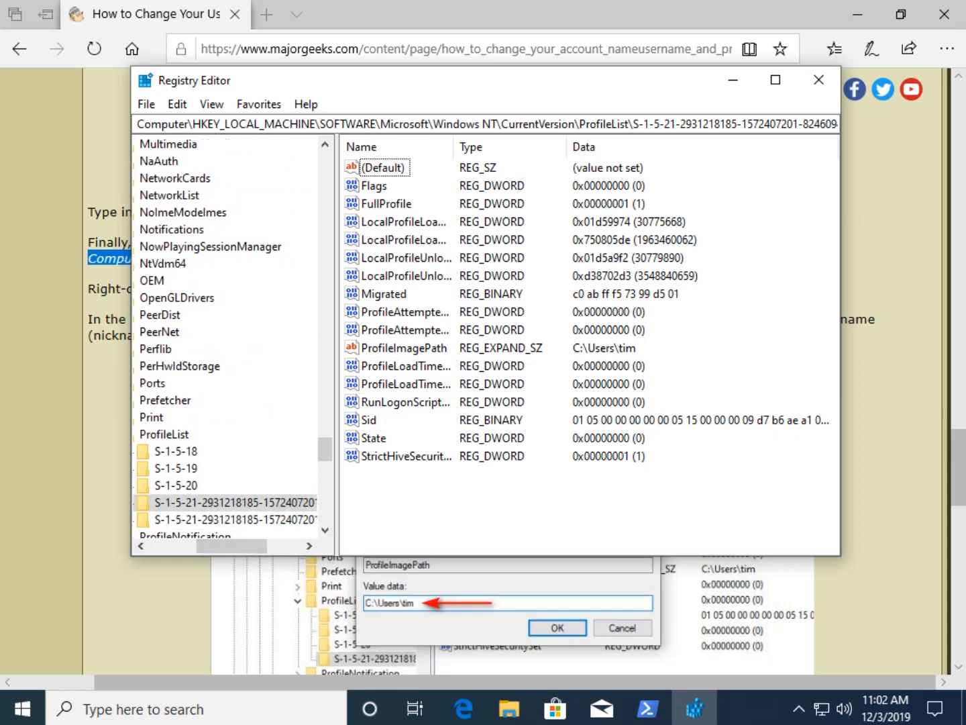
Step: Set the ProfileImagePath value of the user's profile key to C:\Users\MajorGeek and close Registry Editor
{"action": "left_click", "coordinate": [404, 347]}
{"action": "left_click", "coordinate": [604, 348]}
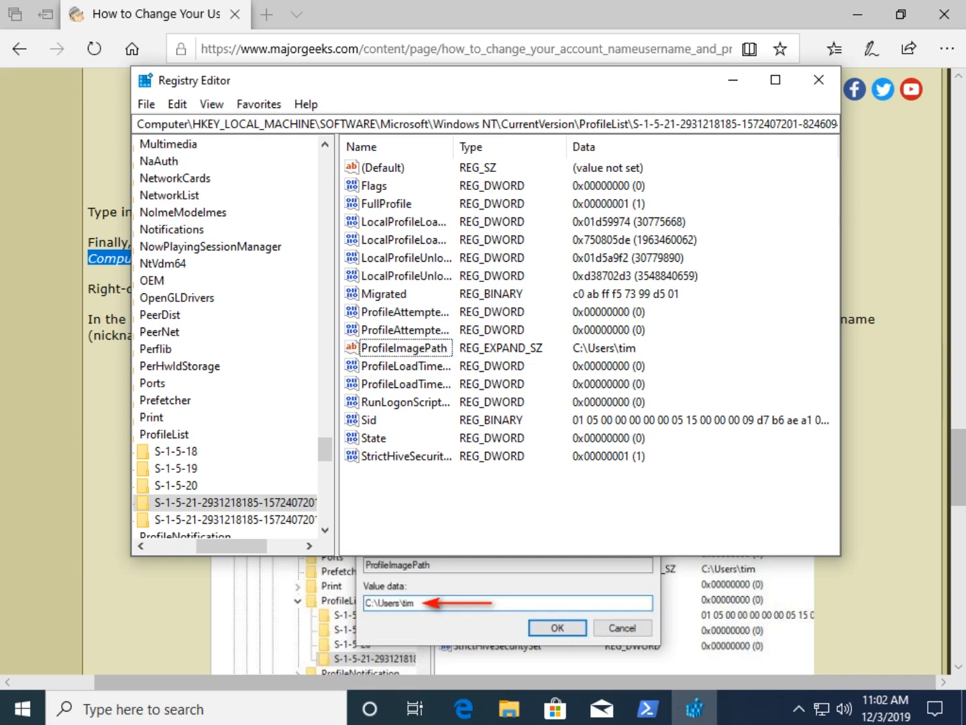
{"action": "left_click", "coordinate": [403, 348]}
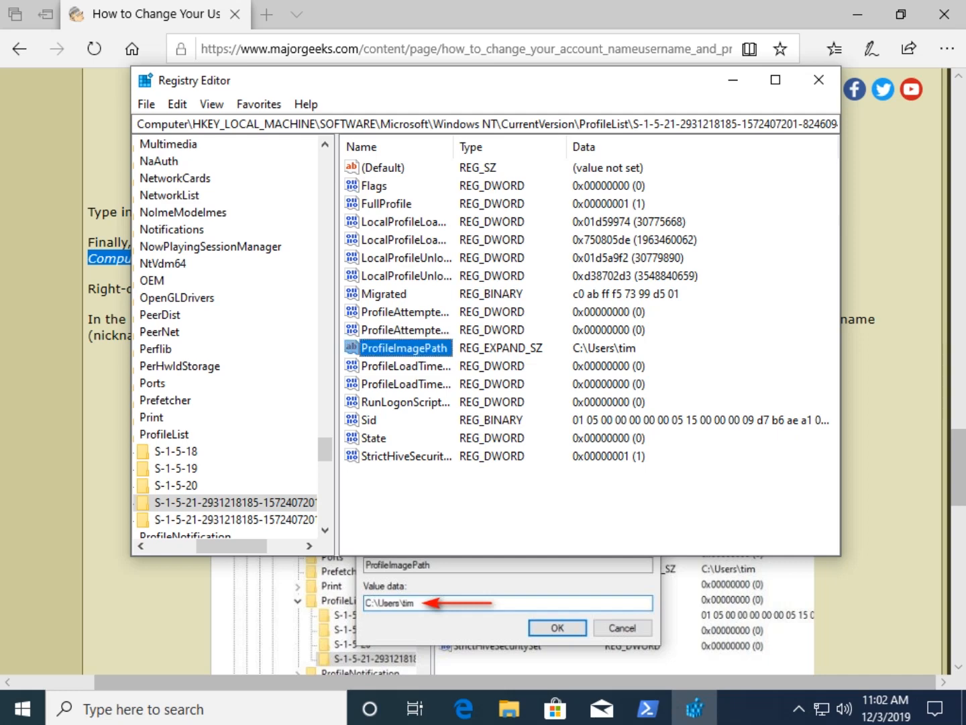
{"action": "key", "text": "Return"}
{"action": "left_click", "coordinate": [254, 262]}
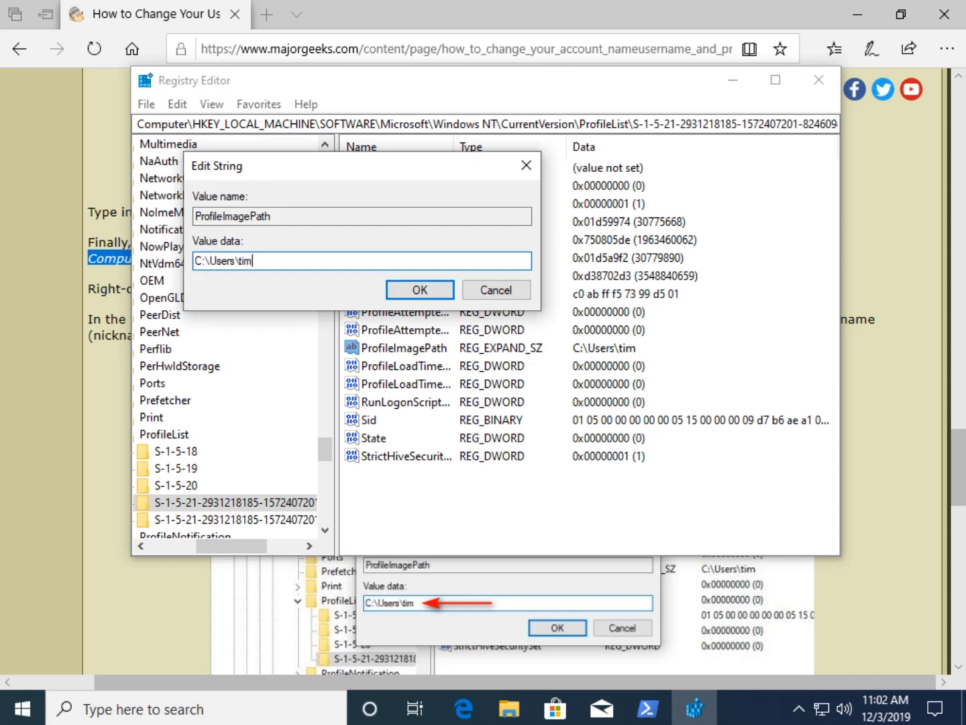
{"action": "key", "text": "BackSpace"}
{"action": "key", "text": "BackSpace"}
{"action": "key", "text": "BackSpace"}
{"action": "type", "text": "MajorGeek"}
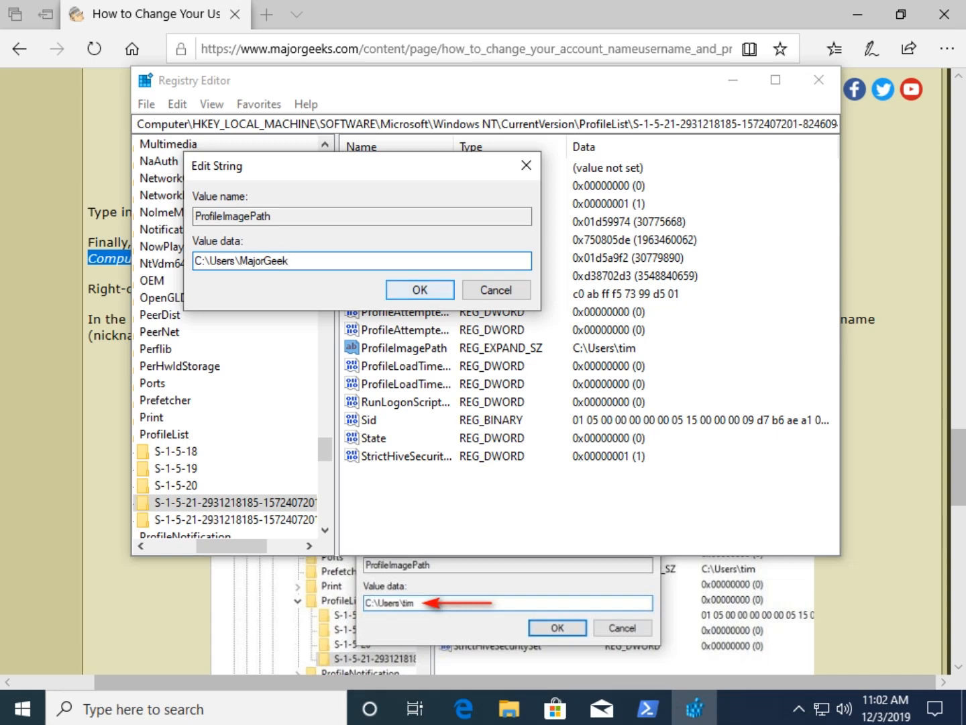
{"action": "key", "text": "Return"}
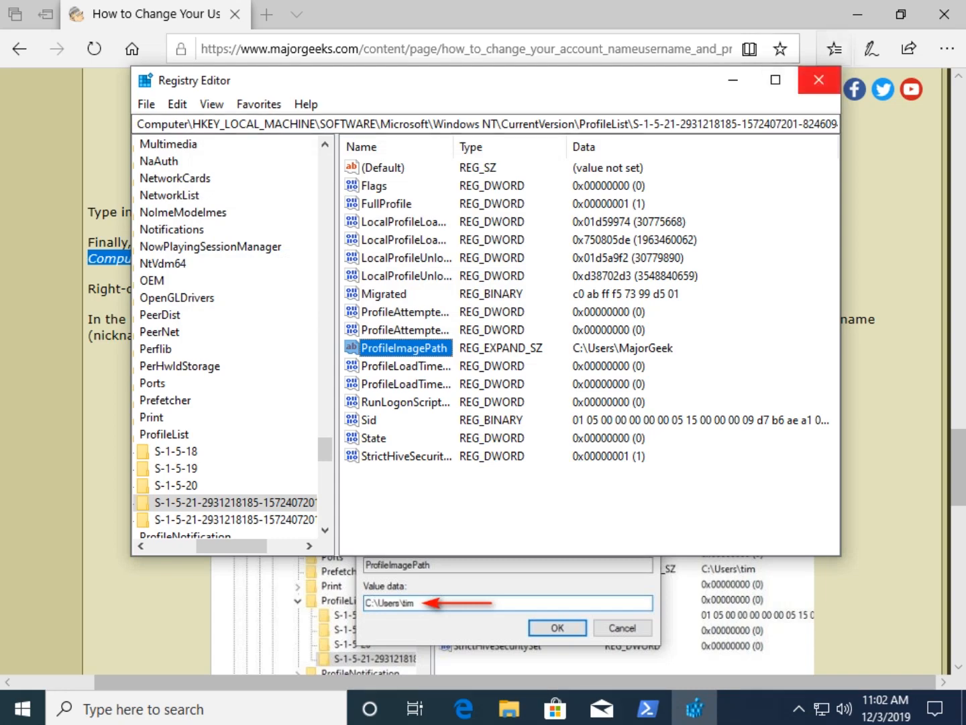
{"action": "left_click", "coordinate": [818, 80]}
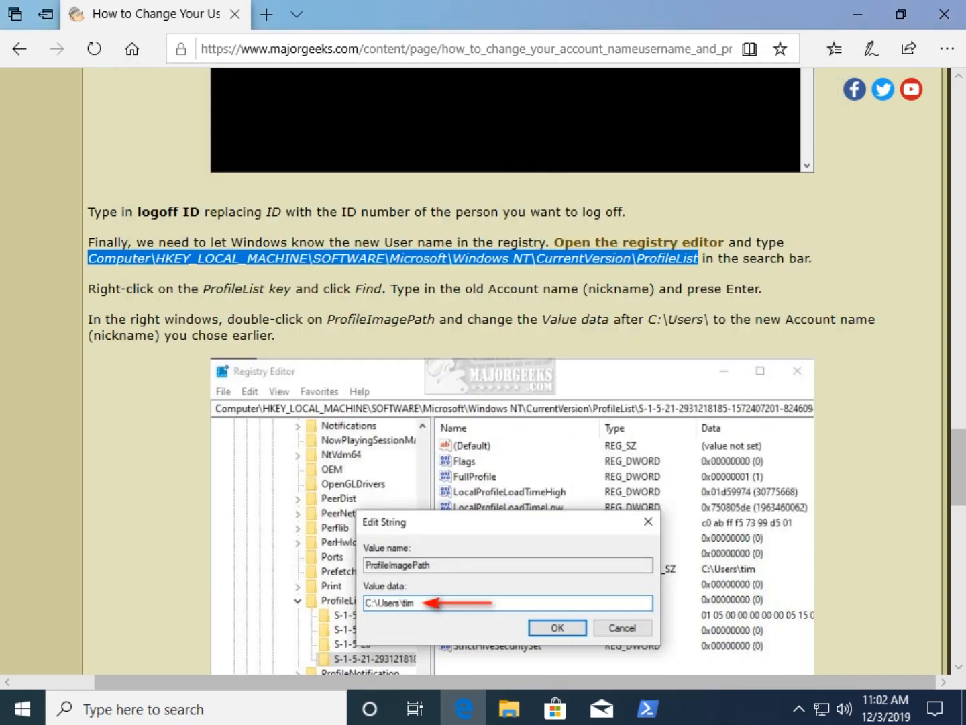
Step: Read the article's final instruction below the registry screenshot, and close the article and the PowerShell window
{"action": "scroll", "coordinate": [511, 369], "scroll_direction": "down", "scroll_amount": 2}
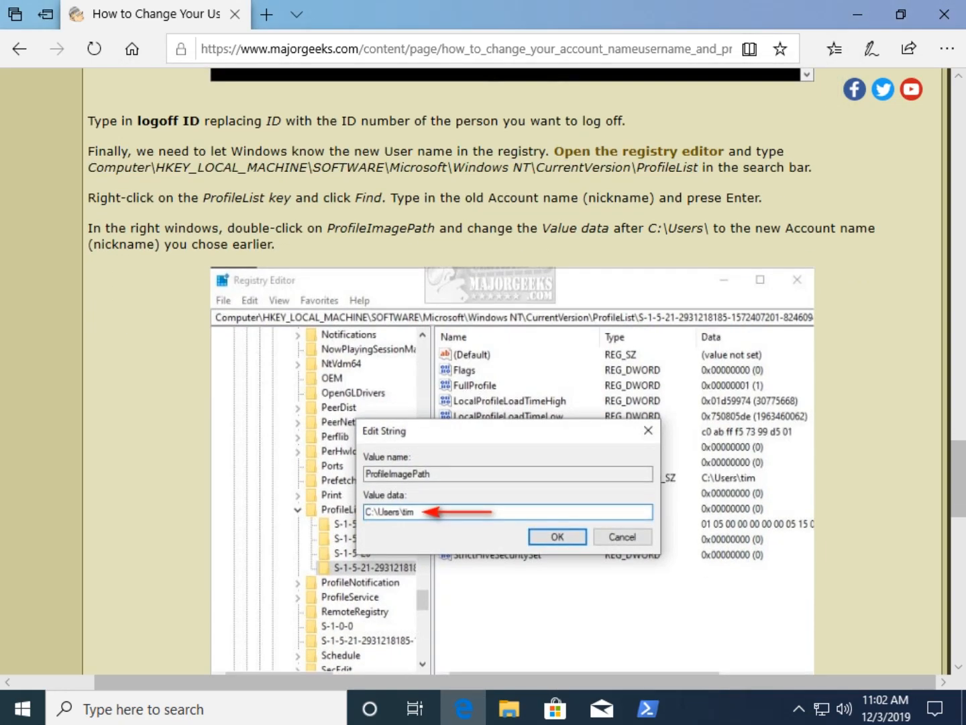
{"action": "scroll", "coordinate": [510, 369], "scroll_direction": "down", "scroll_amount": 3}
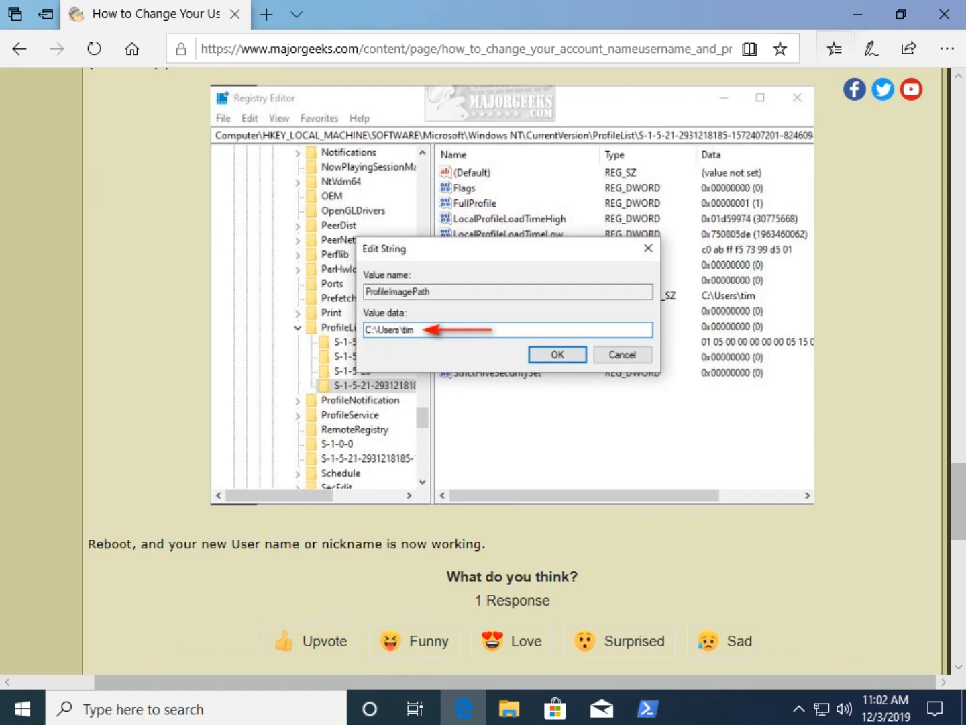
{"action": "left_click", "coordinate": [235, 13]}
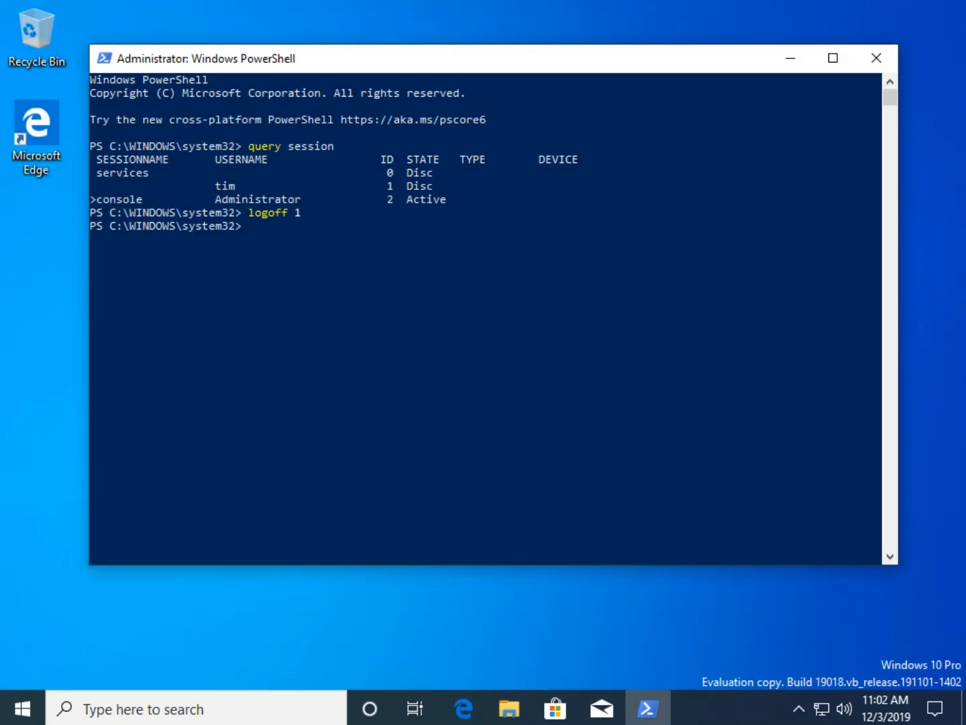
{"action": "left_click", "coordinate": [876, 58]}
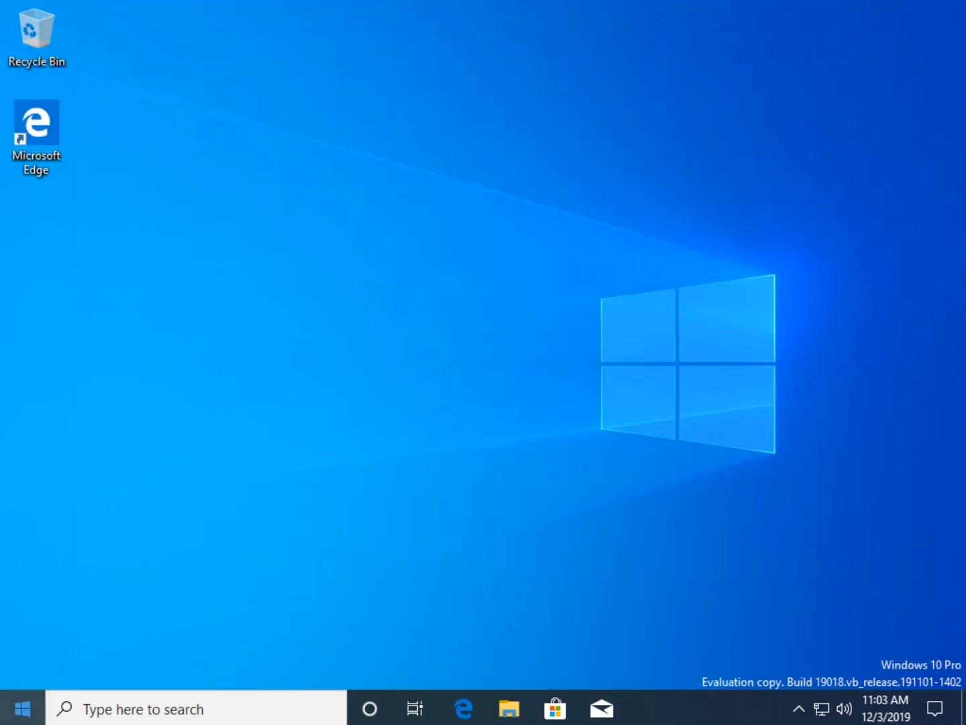
Step: Restart the computer to apply the new profile path
{"action": "left_click", "coordinate": [23, 709]}
{"action": "left_click", "coordinate": [24, 668]}
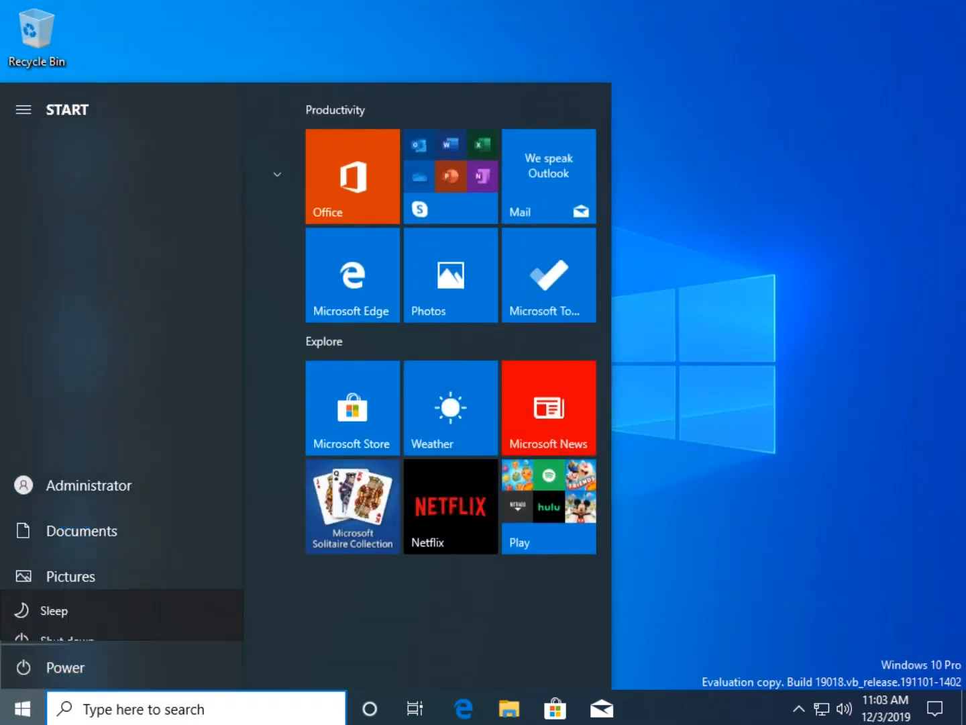
{"action": "left_click", "coordinate": [58, 620]}
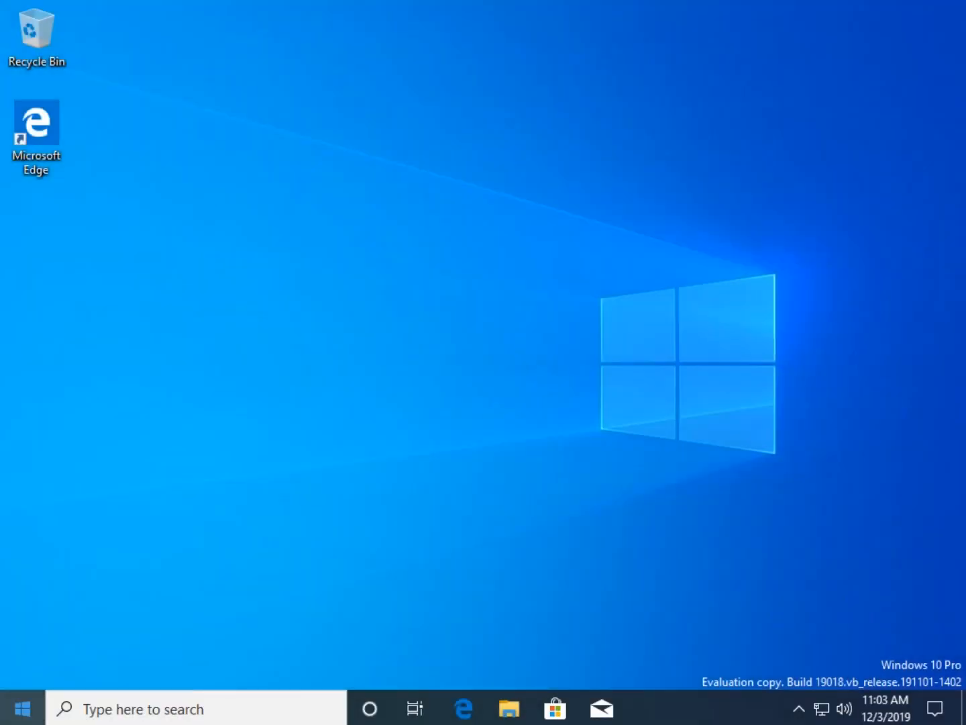
Step: Sign out of the Administrator account and sign in to the changed user account with its password
{"action": "key", "text": "super"}
{"action": "mouse_move", "coordinate": [23, 530]}
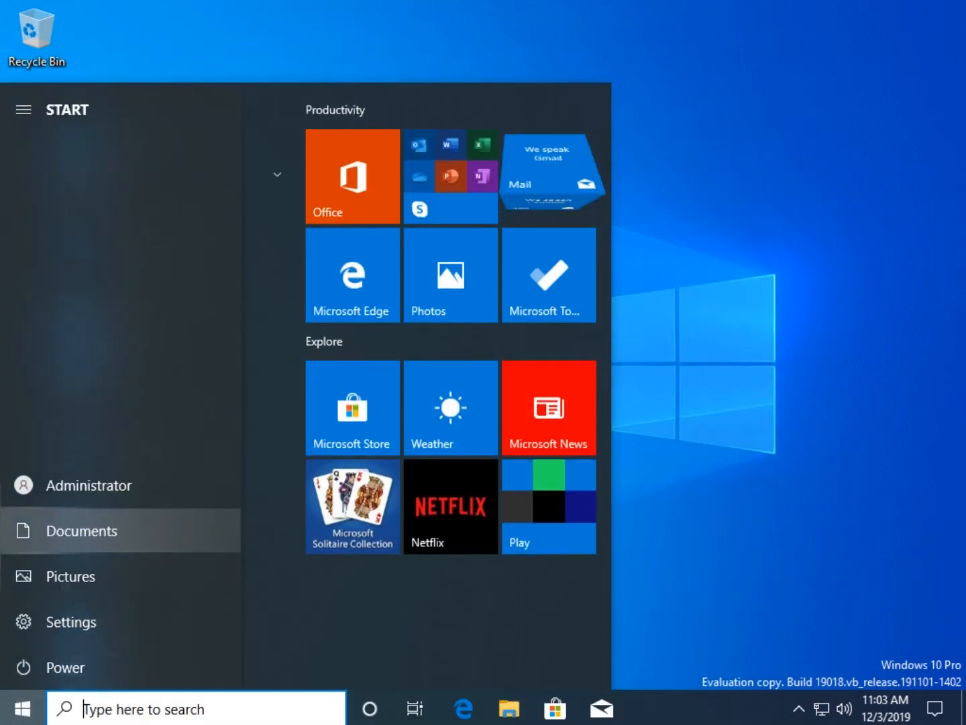
{"action": "left_click", "coordinate": [88, 484]}
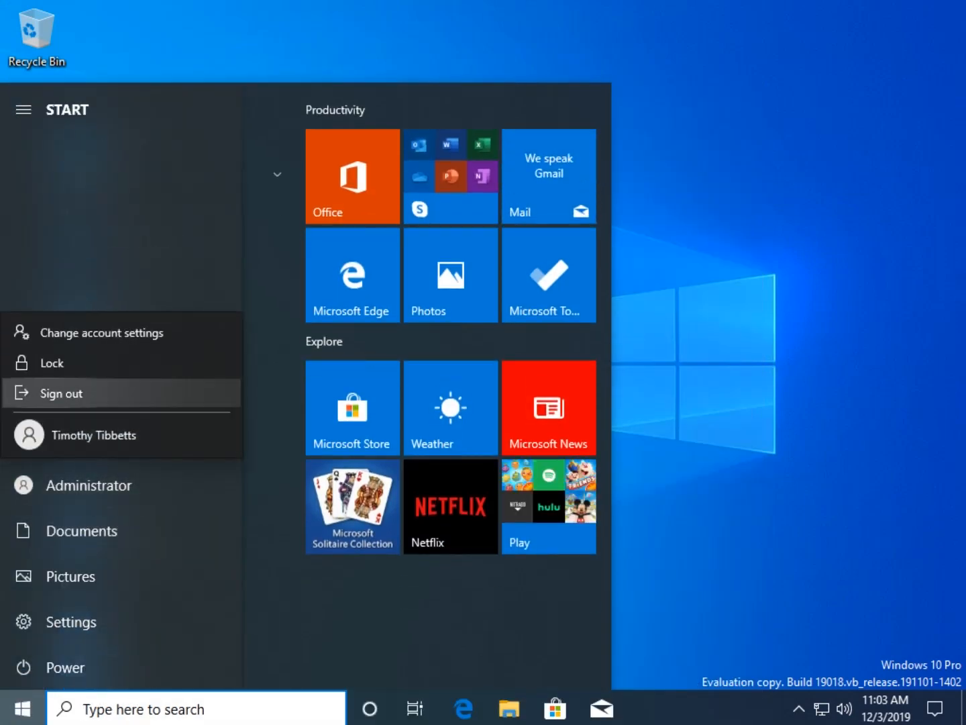
{"action": "left_click", "coordinate": [61, 397]}
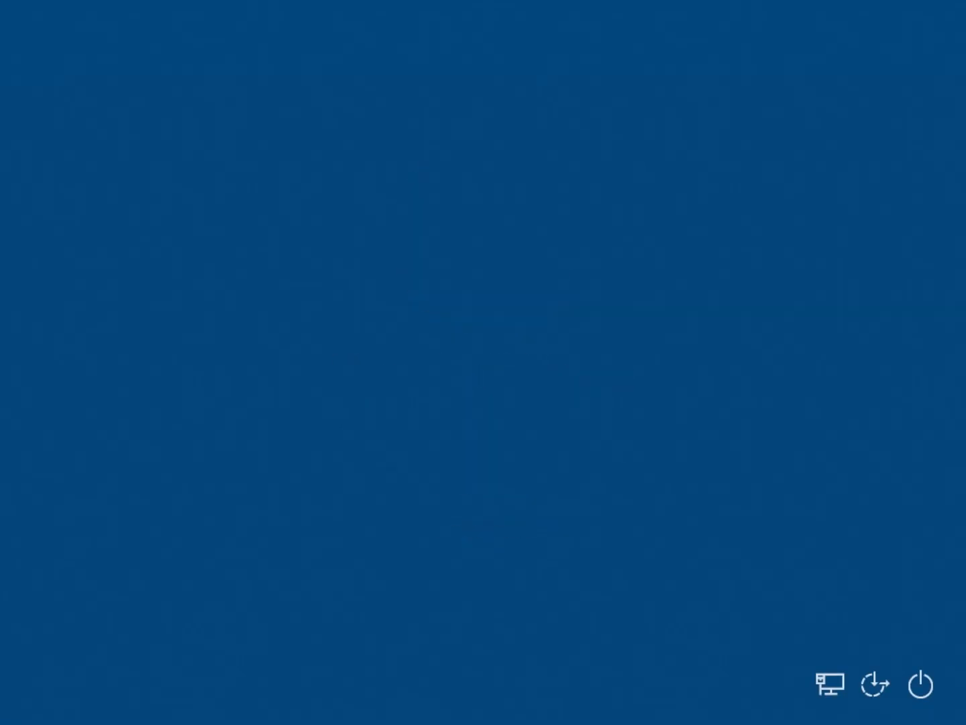
{"action": "type", "text": "1•••"}
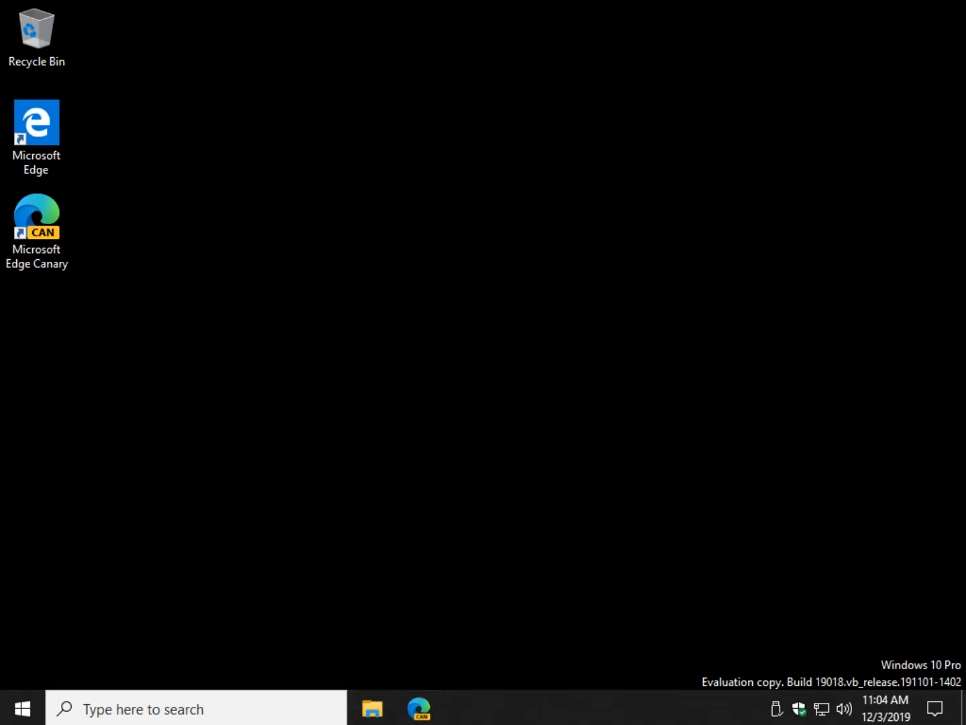
Step: Open File Explorer and expand Local Disk (C:) and its Users folder to check the profile folders
{"action": "left_click", "coordinate": [372, 708]}
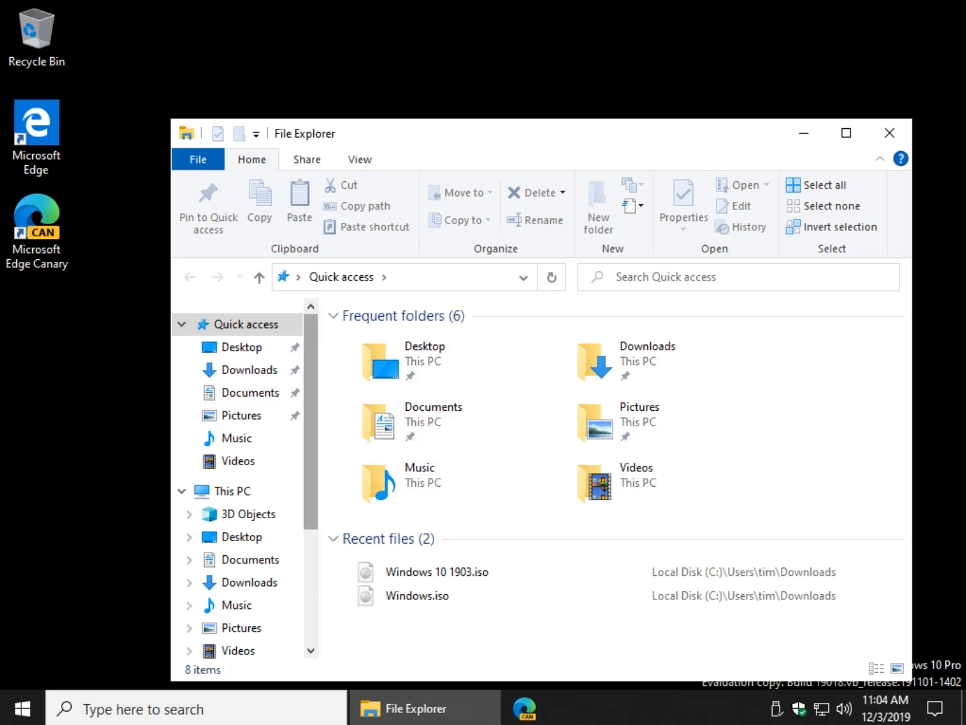
{"action": "left_click_drag", "start_coordinate": [310, 429], "coordinate": [311, 545]}
{"action": "left_click", "coordinate": [190, 468]}
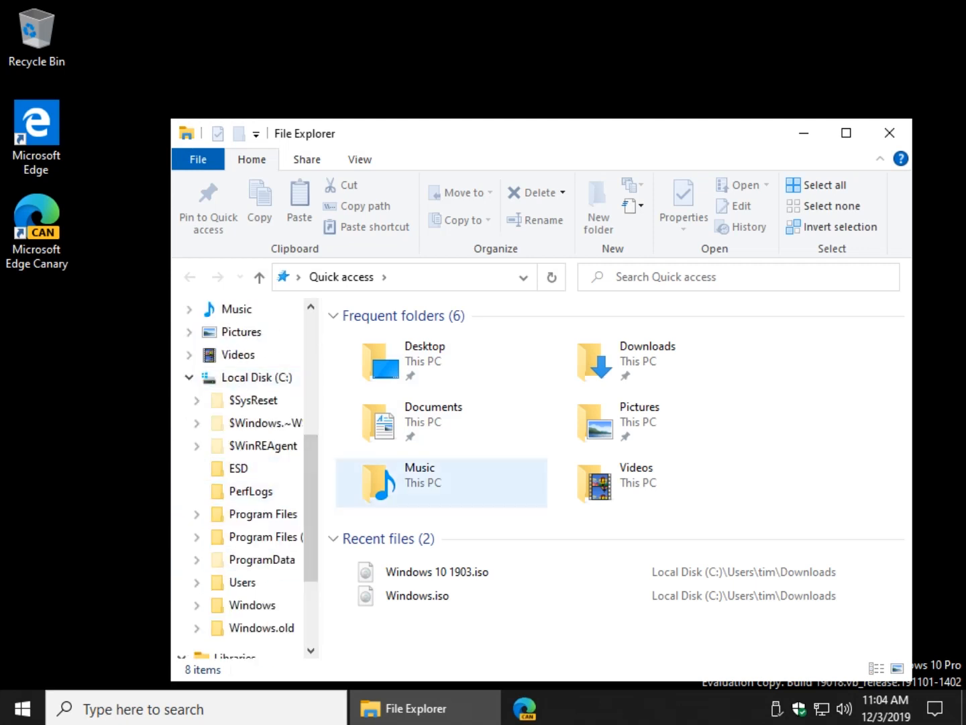
{"action": "left_click", "coordinate": [197, 582]}
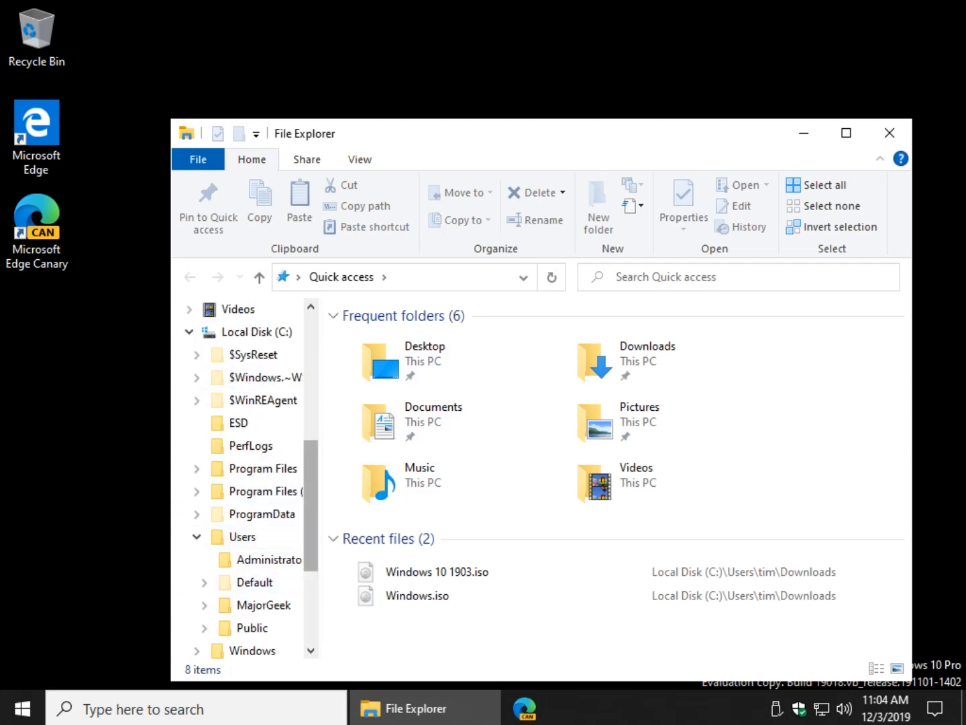
{"action": "scroll", "coordinate": [255, 402], "scroll_direction": "down", "scroll_amount": 3}
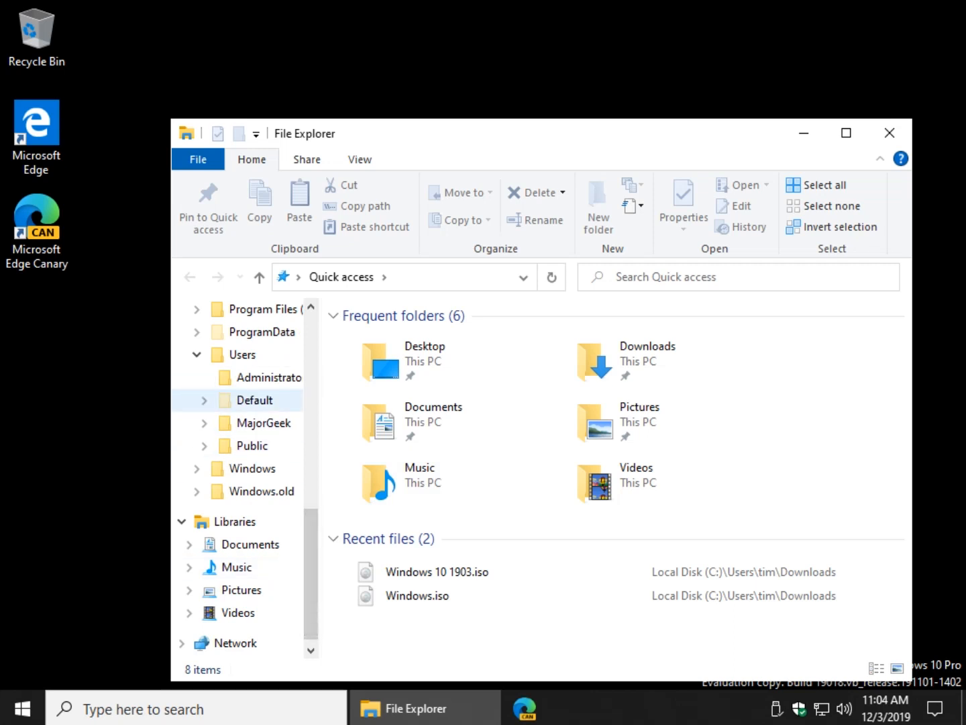
Step: Open the MajorGeek profile folder, declining access to the Administrator folder, and move the window to inspect the folder's contents
{"action": "left_click", "coordinate": [269, 377]}
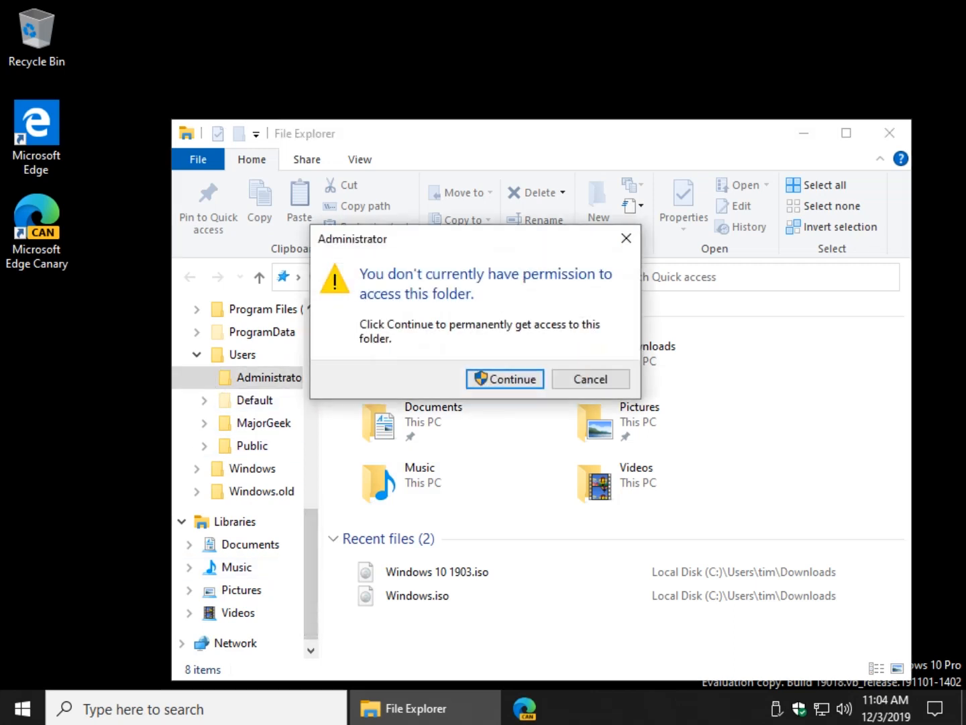
{"action": "left_click", "coordinate": [591, 378]}
{"action": "left_click", "coordinate": [264, 423]}
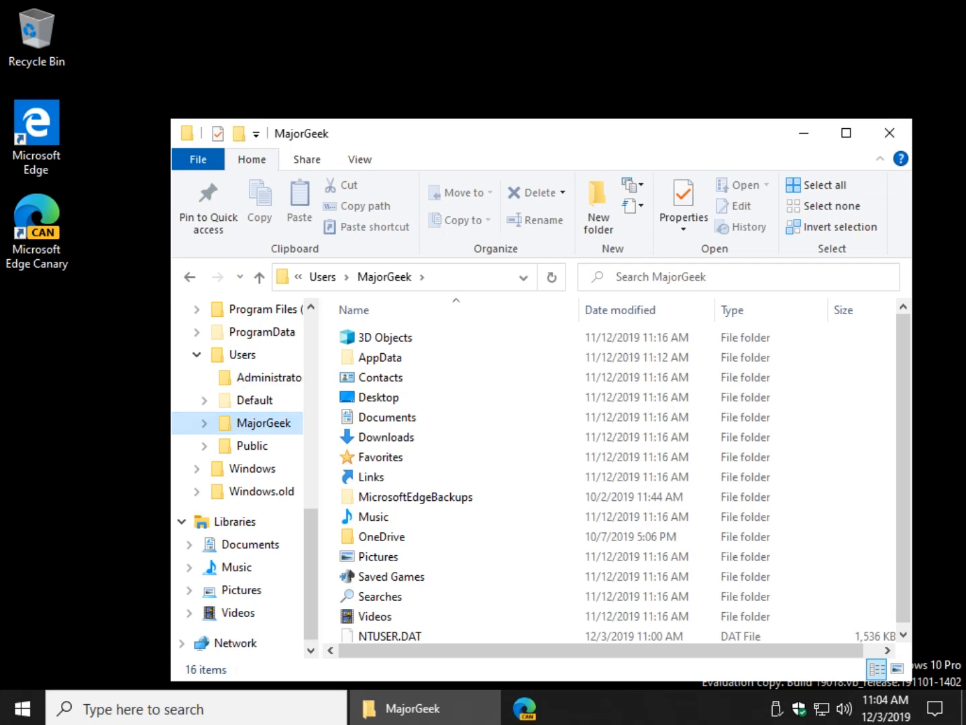
{"action": "left_click_drag", "start_coordinate": [429, 134], "coordinate": [372, 57]}
{"action": "scroll", "coordinate": [185, 400], "scroll_direction": "down", "scroll_amount": 1}
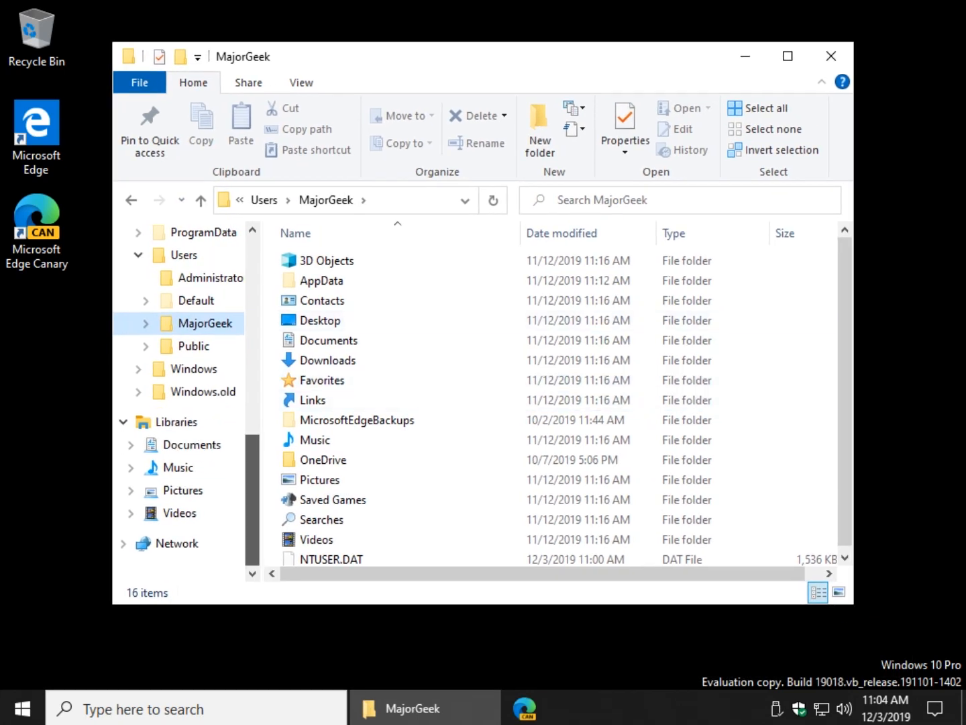
{"action": "scroll", "coordinate": [187, 400], "scroll_direction": "up", "scroll_amount": 3}
{"action": "scroll", "coordinate": [186, 399], "scroll_direction": "down", "scroll_amount": 1}
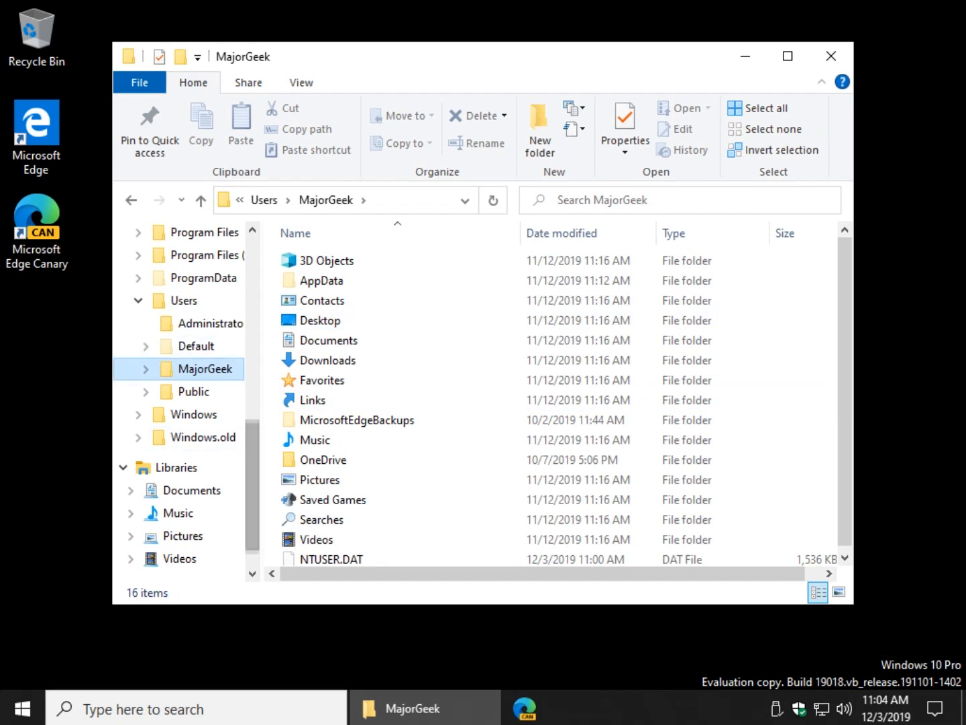